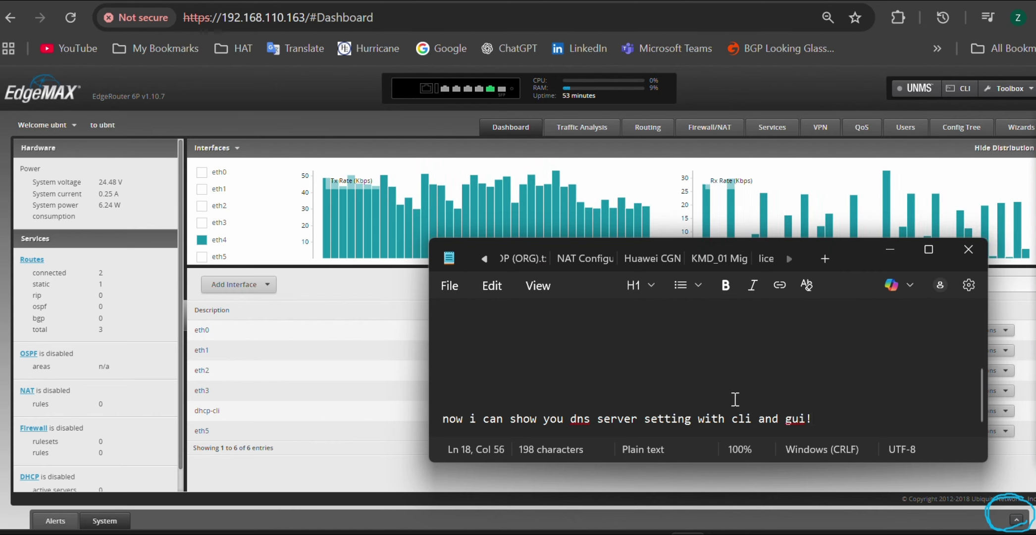
# Add the line "you can click with gui config!" a few lines below the existing text in the note.
pyautogui.press('Return')
pyautogui.press('Return')
pyautogui.press('Return')
pyautogui.moveTo(873, 269); pyautogui.dragTo(649, 278)
pyautogui.press('Return')
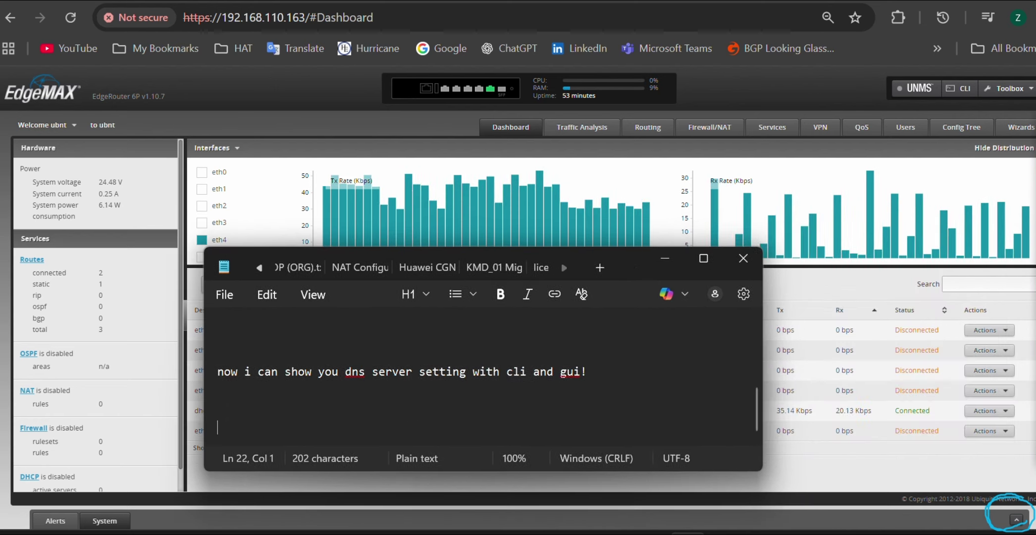
pyautogui.write('you can clic')
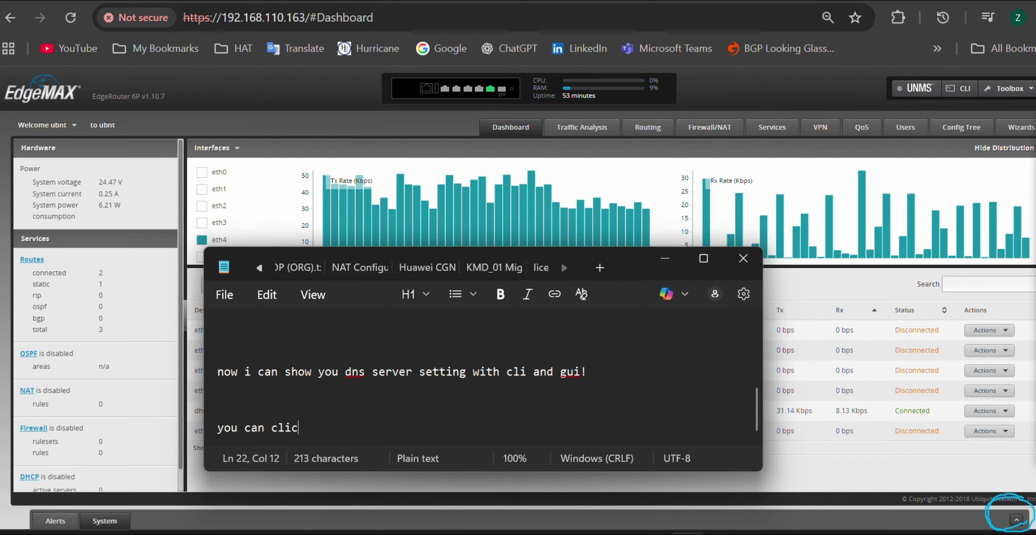
pyautogui.write('k with ')
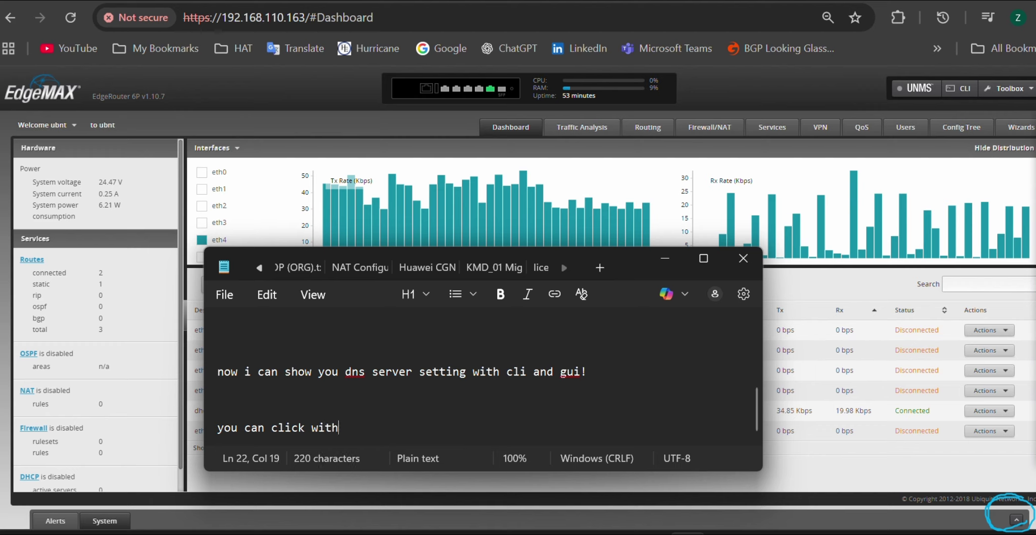
pyautogui.write('gui')
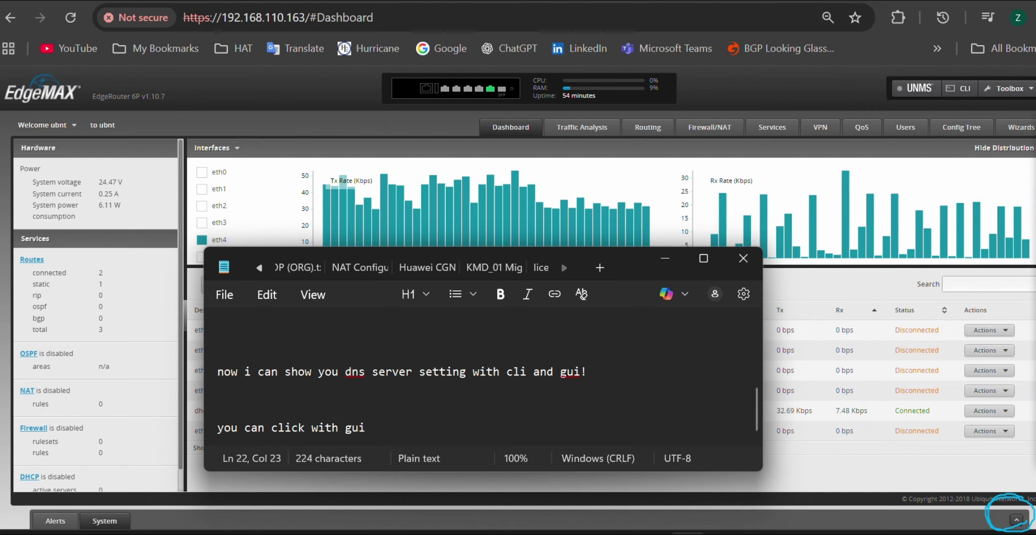
pyautogui.write(' config')
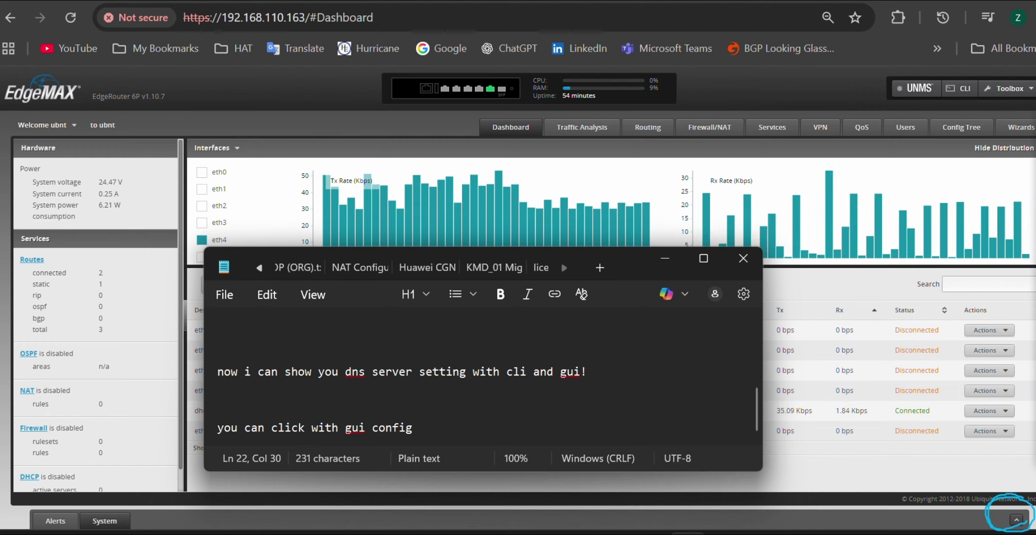
pyautogui.write(' b')
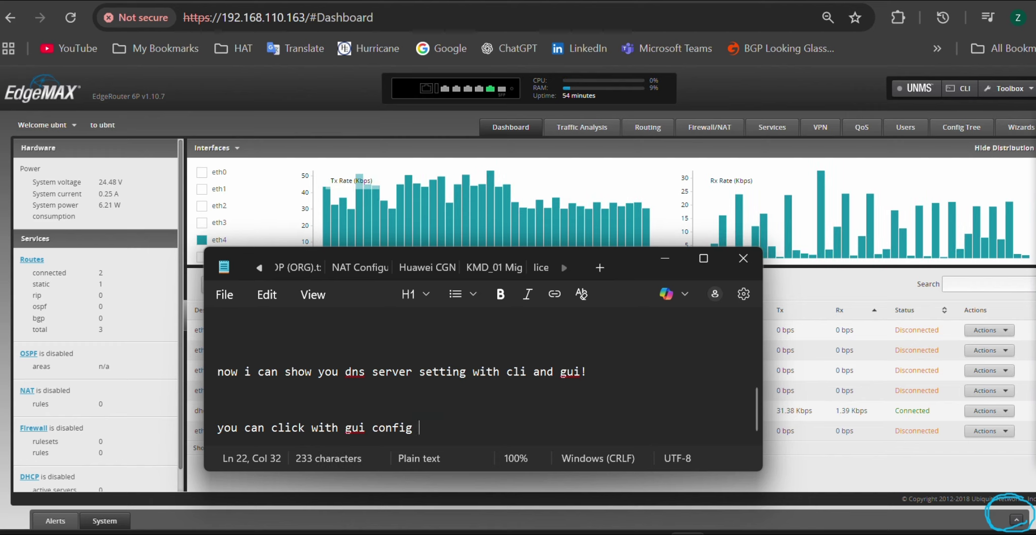
pyautogui.press('BackSpace')
pyautogui.press('BackSpace')
pyautogui.write('!')
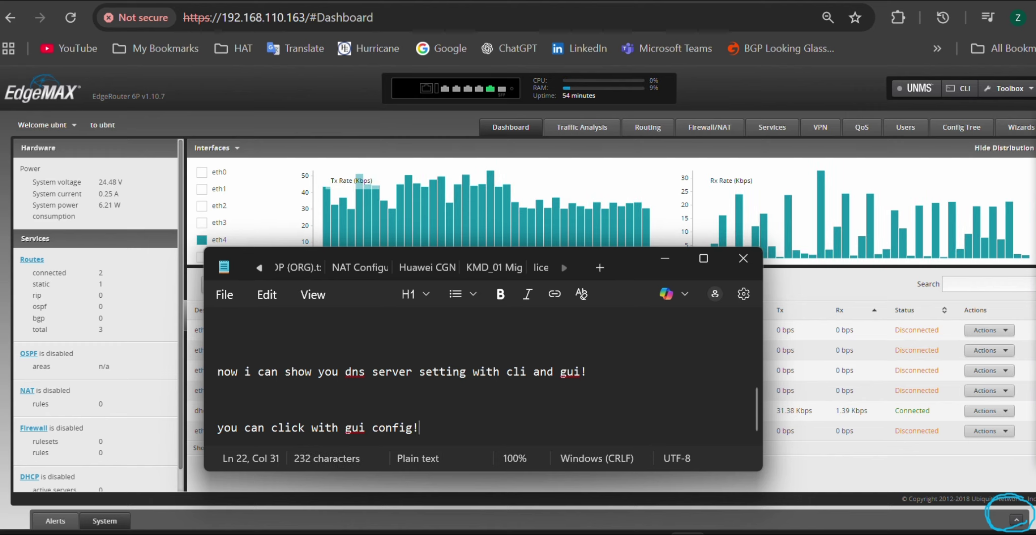
# Minimize the note and set the router's system name server to 1.1.1.1 in the basic system settings.
pyautogui.click(678, 243)
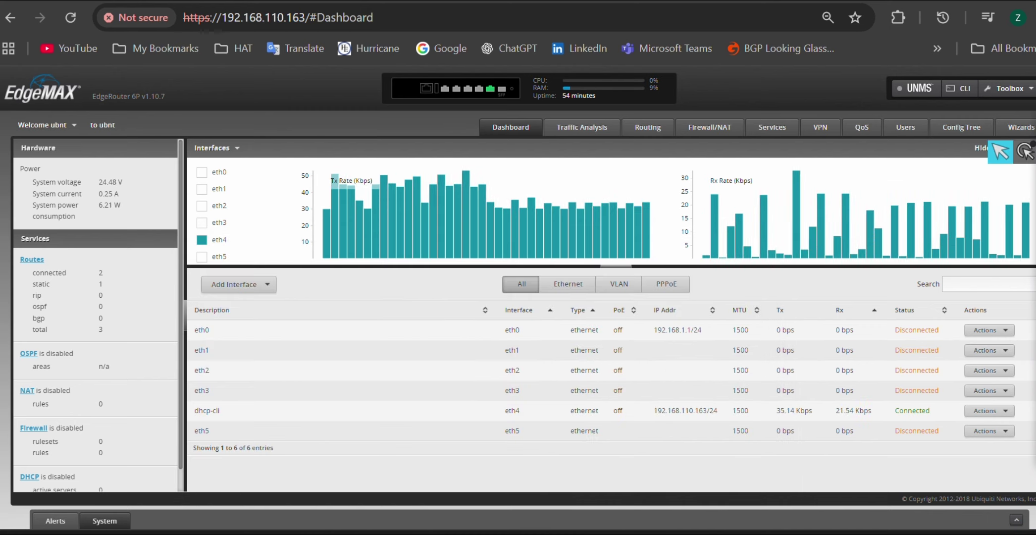
pyautogui.click(1016, 519)
pyautogui.scroll(-1, 629, 310)
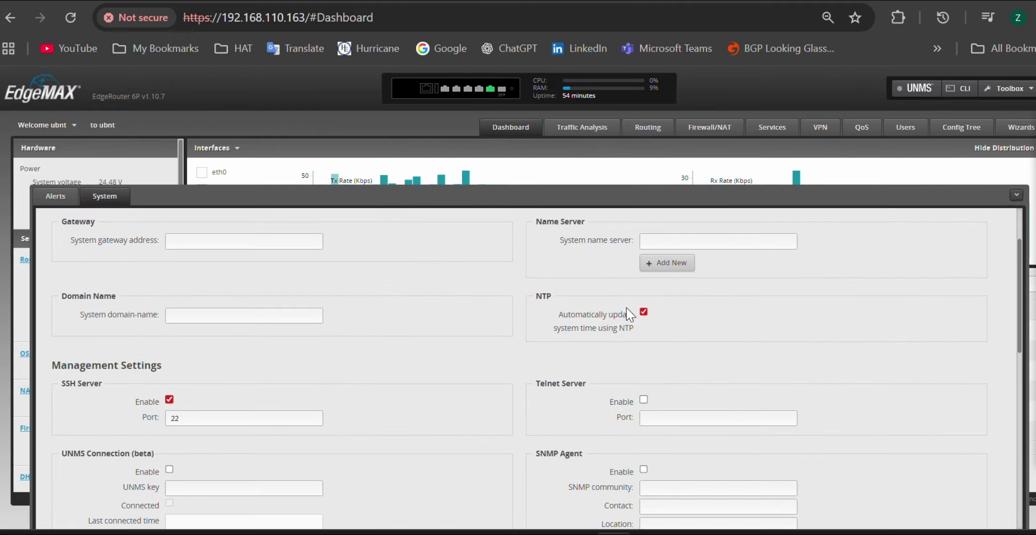
pyautogui.scroll(1, 663, 282)
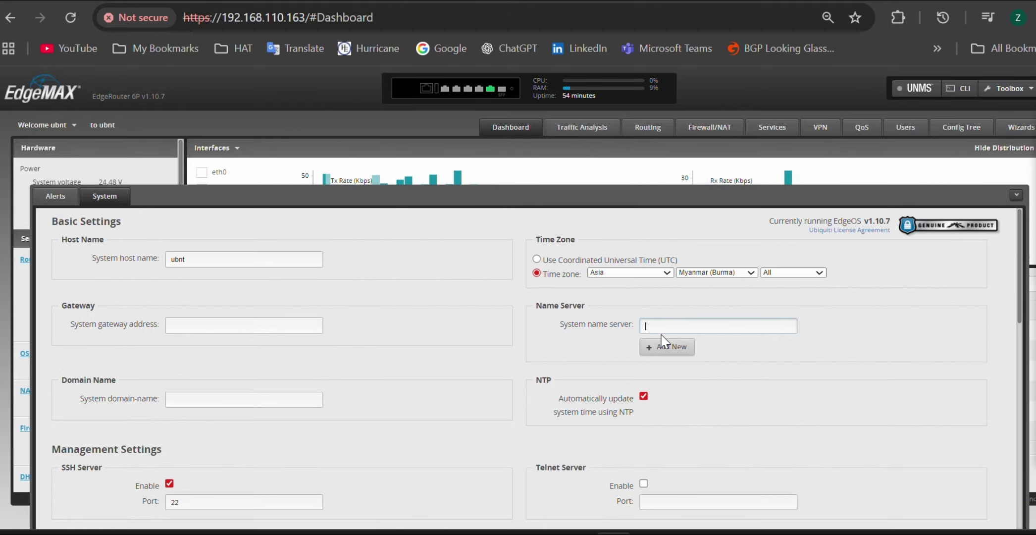
pyautogui.moveTo(536, 305); pyautogui.dragTo(638, 310)
pyautogui.moveTo(547, 335); pyautogui.dragTo(620, 335)
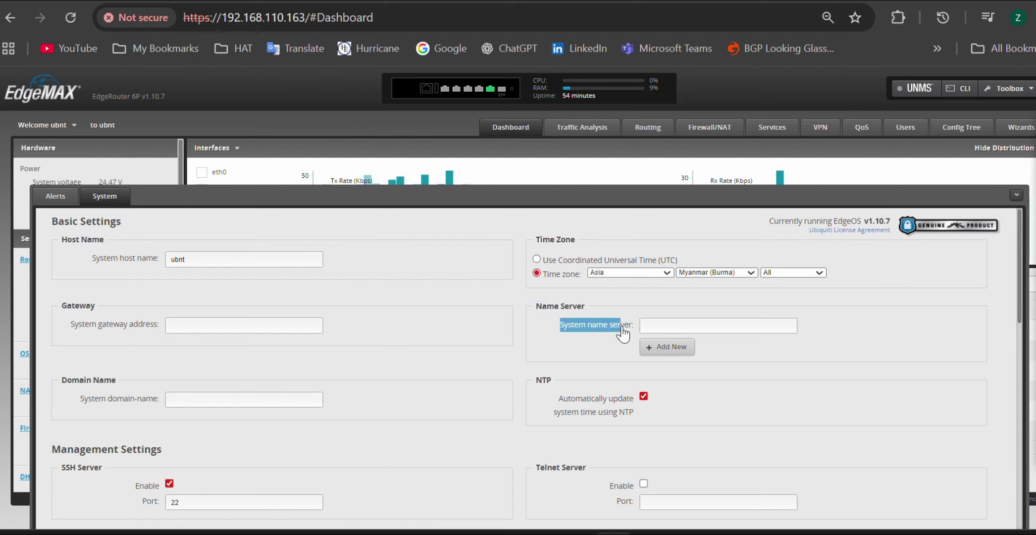
pyautogui.click(642, 324)
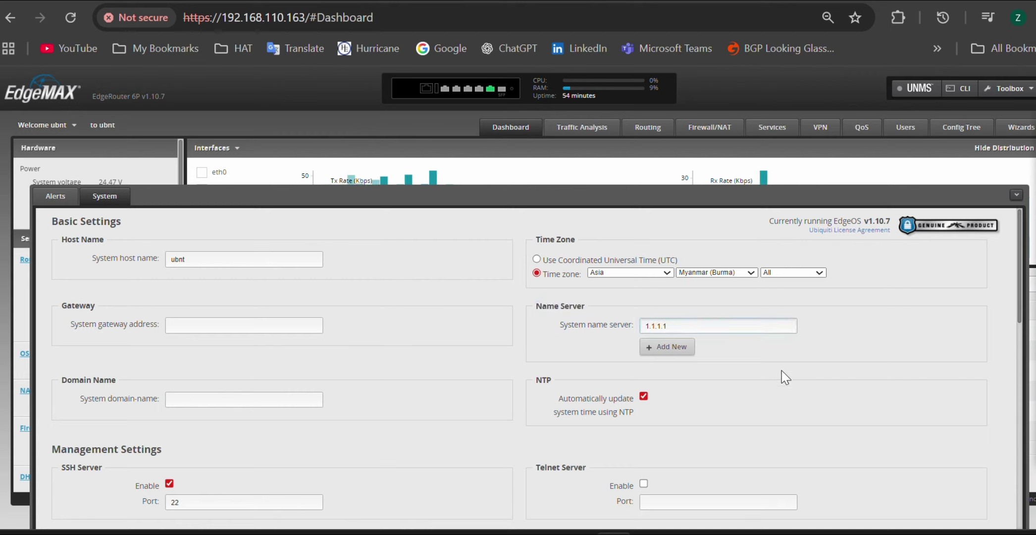
pyautogui.moveTo(673, 326); pyautogui.dragTo(632, 327)
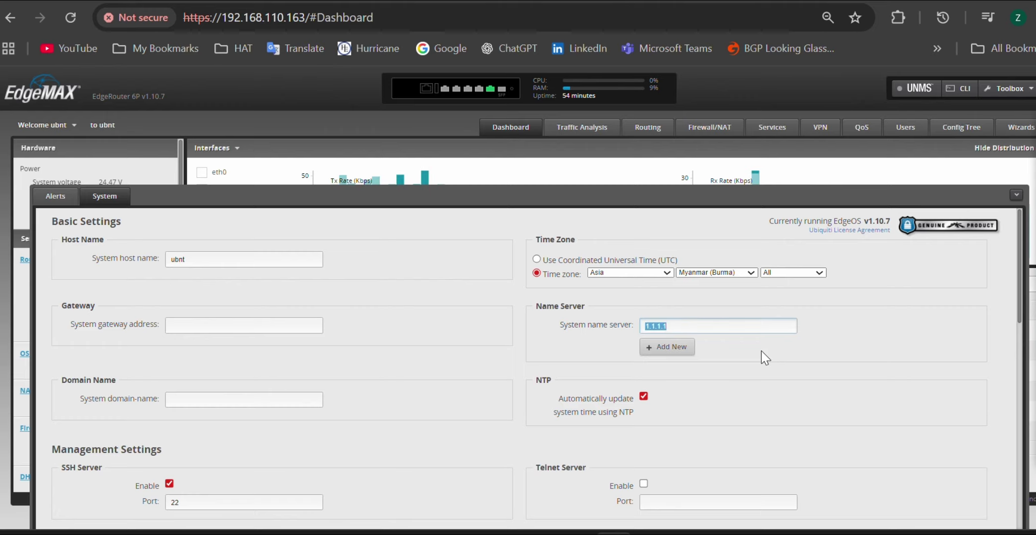
pyautogui.click(780, 356)
# Bring the note back, add the line "and apply" below the gui config line, and minimize the note.
pyautogui.click(687, 532)
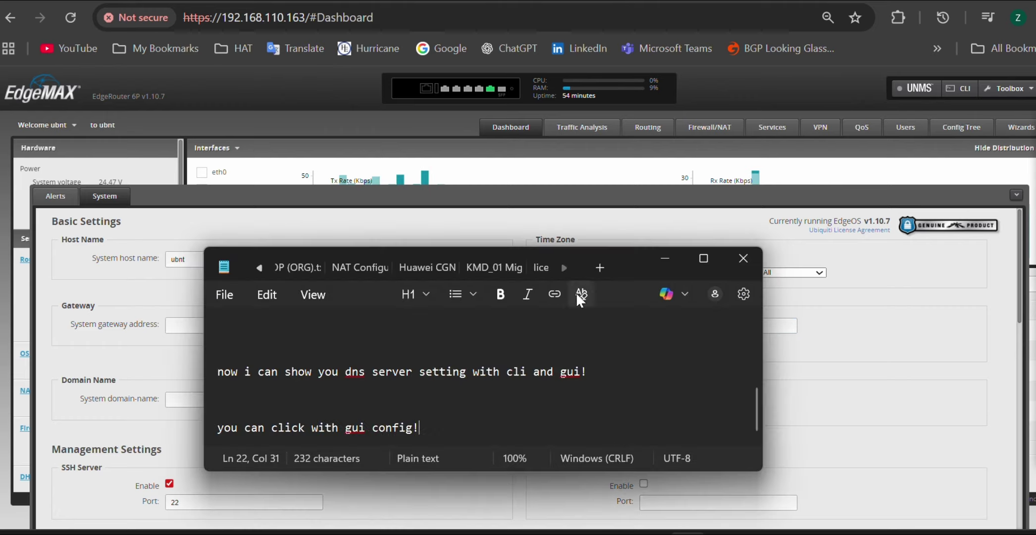
pyautogui.moveTo(594, 251); pyautogui.dragTo(439, 183)
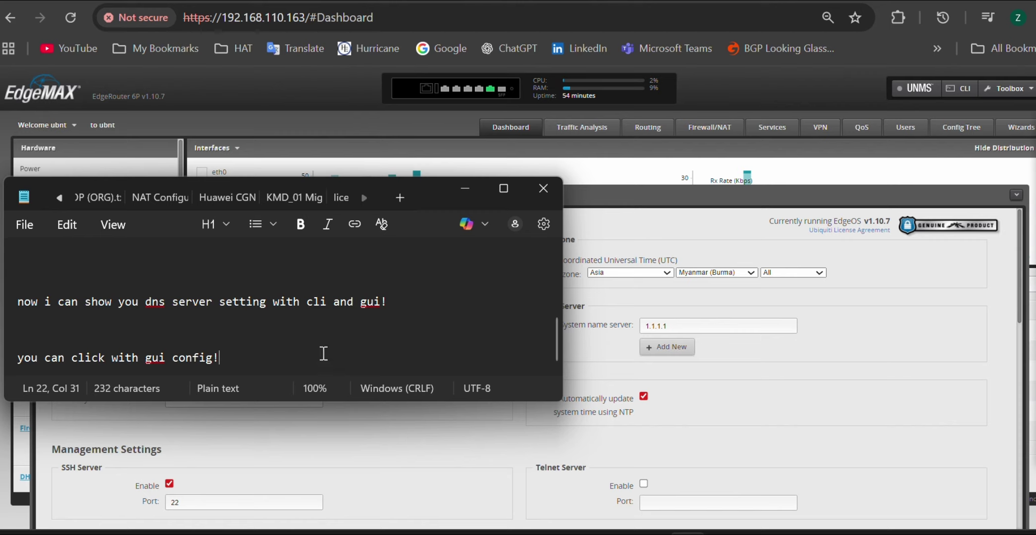
pyautogui.press('Return')
pyautogui.press('Return')
pyautogui.write('and ')
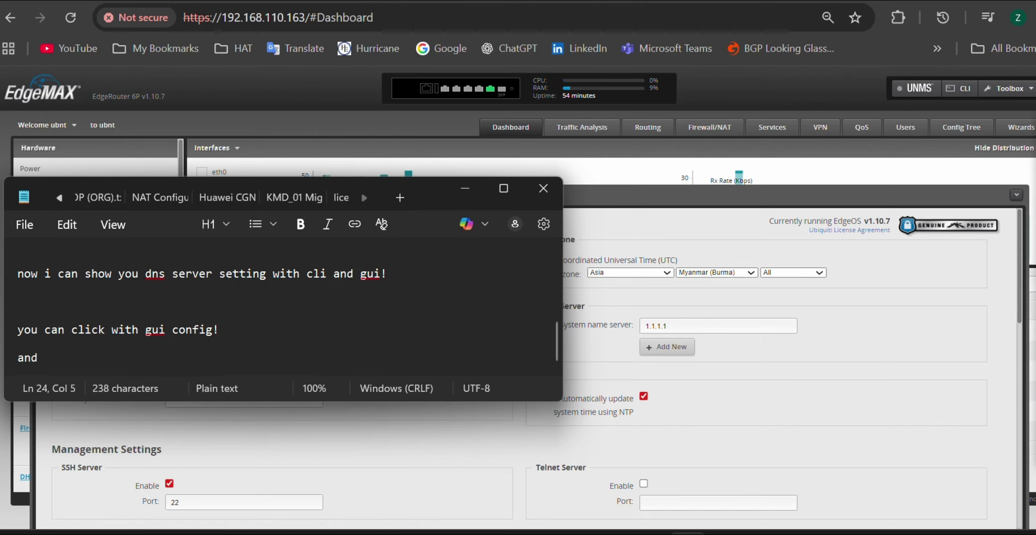
pyautogui.write('appl')
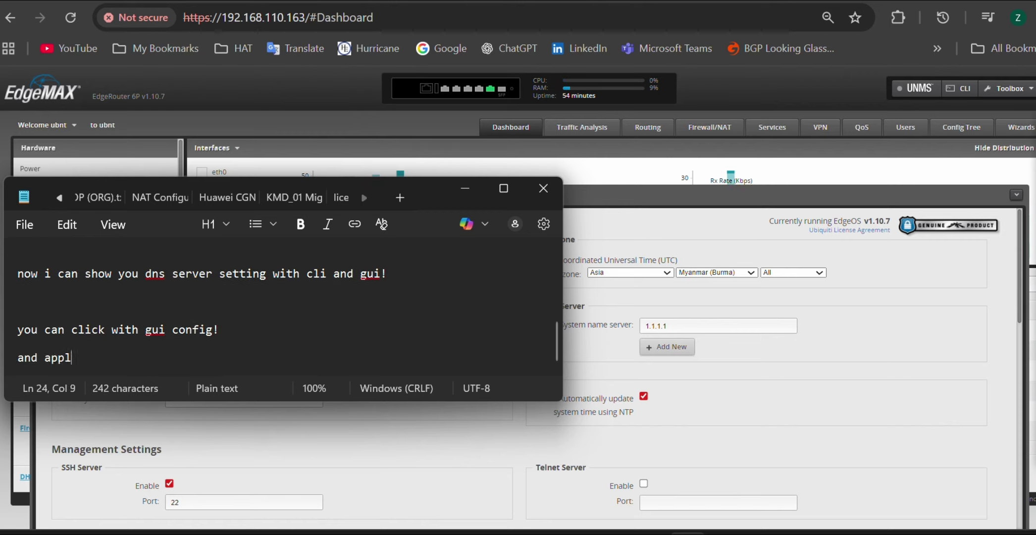
pyautogui.write('y')
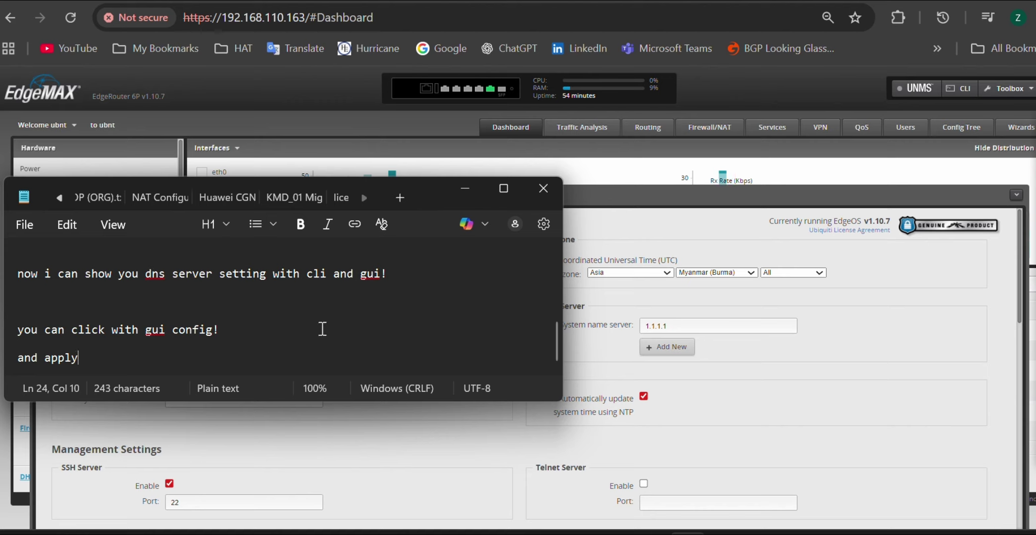
pyautogui.moveTo(17, 358); pyautogui.dragTo(125, 363)
pyautogui.click(126, 363)
pyautogui.click(460, 189)
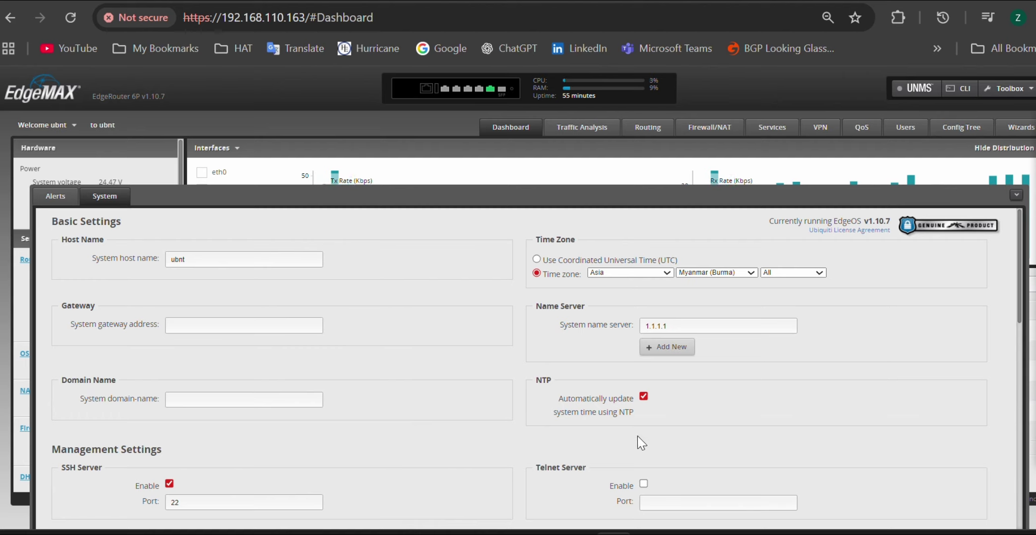
# Save the router's system settings and collapse the system settings area.
pyautogui.scroll(-15, 439, 401)
pyautogui.click(77, 498)
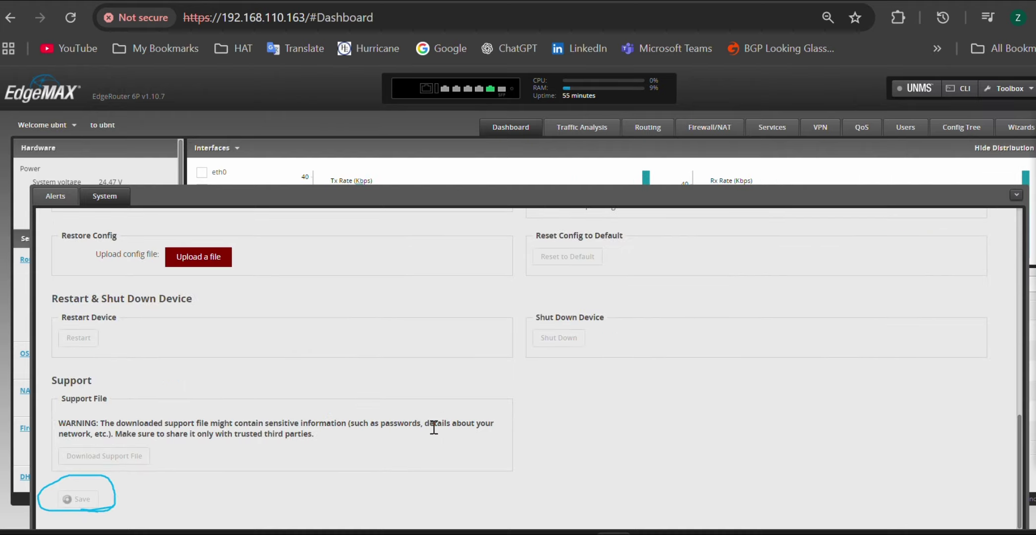
pyautogui.scroll(15, 430, 436)
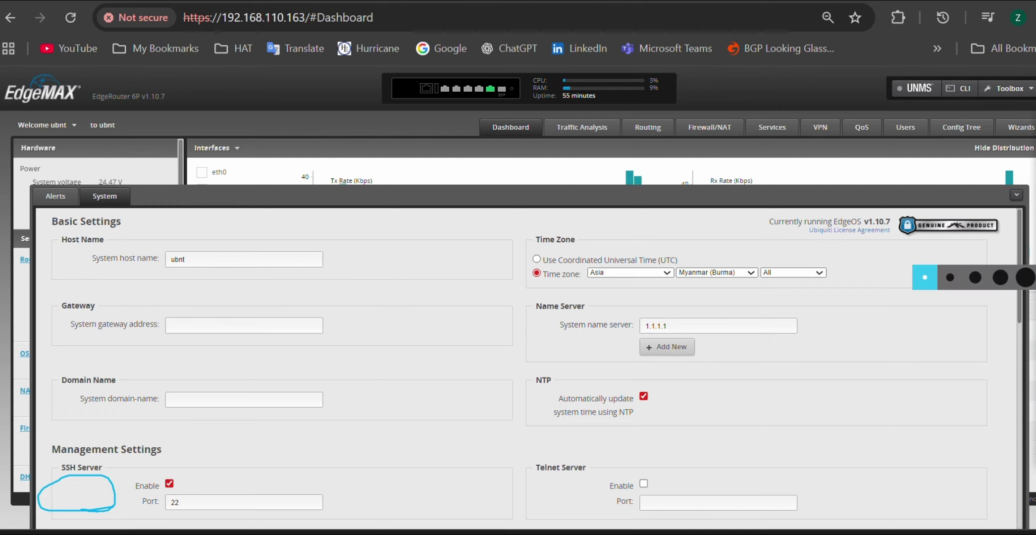
pyautogui.click(1016, 194)
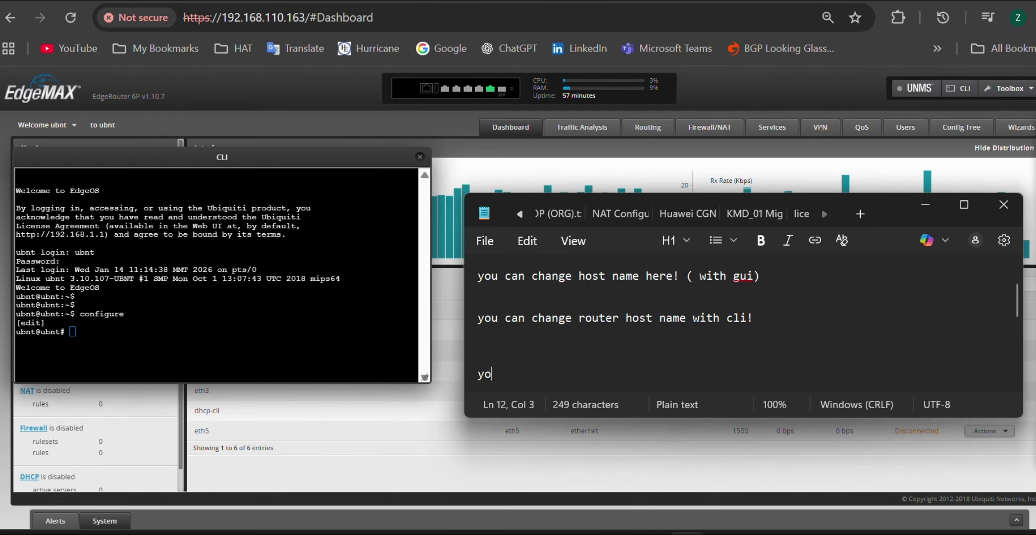
# Complete the note line as "you can check all config with cli!" and return to the router's CLI session.
pyautogui.write('u cla')
pyautogui.press('BackSpace')
pyautogui.press('BackSpace')
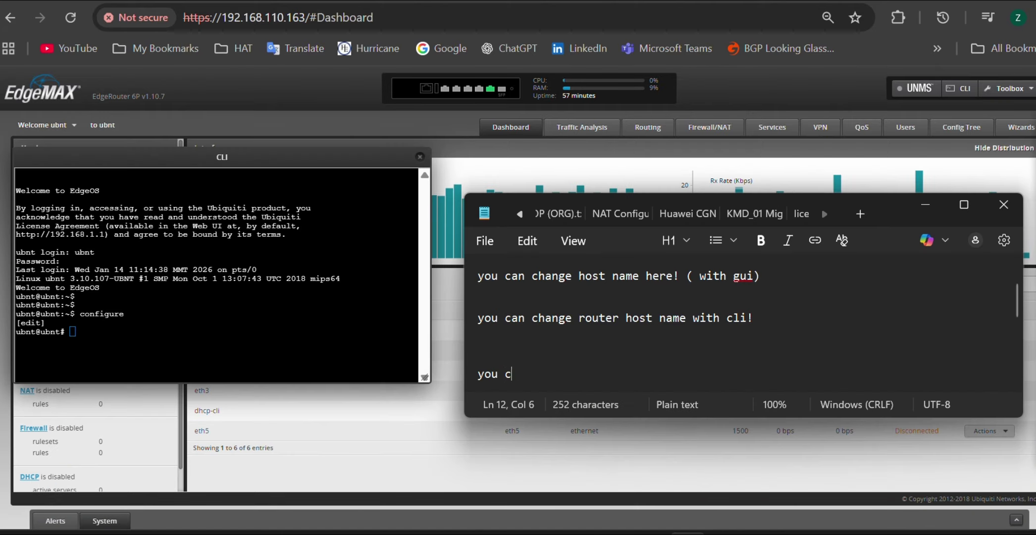
pyautogui.write('an check ')
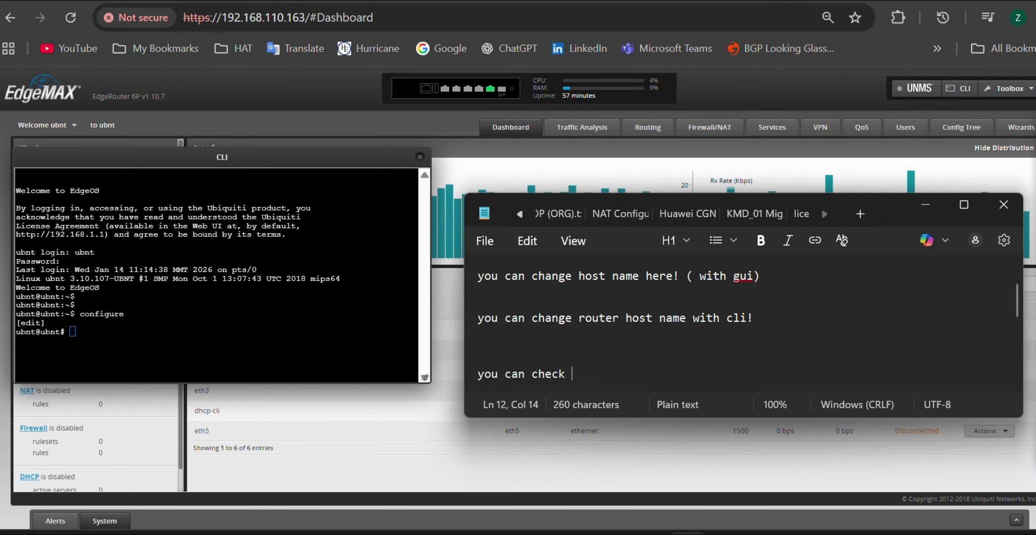
pyautogui.write('with c')
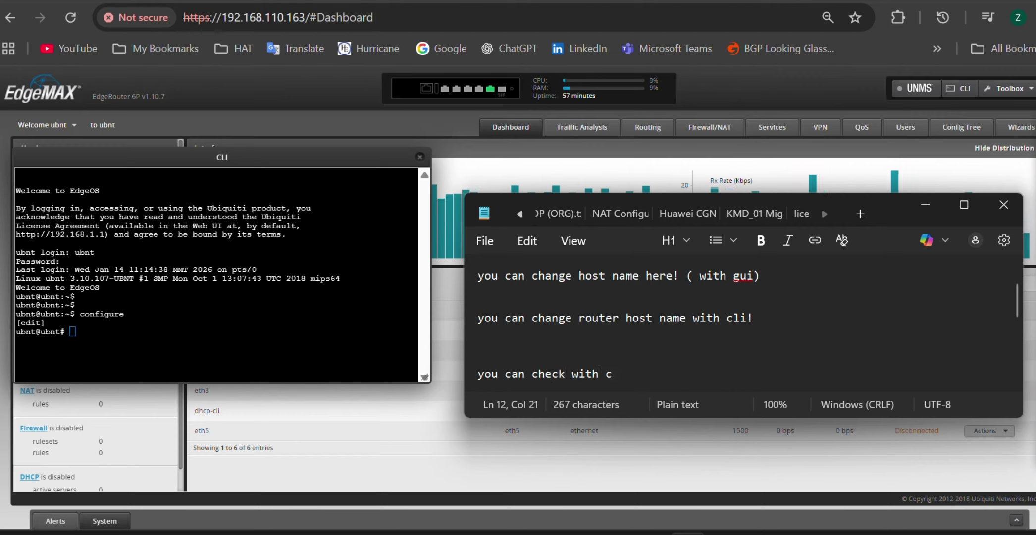
pyautogui.press('BackSpace')
pyautogui.press('BackSpace')
pyautogui.press('BackSpace')
pyautogui.press('BackSpace')
pyautogui.press('BackSpace')
pyautogui.press('BackSpace')
pyautogui.write('all ')
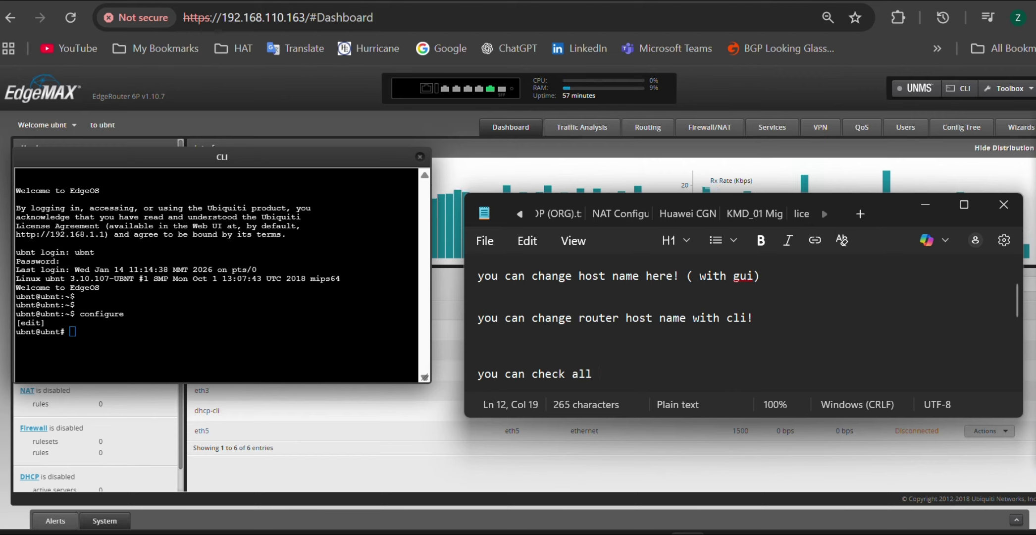
pyautogui.write('confi')
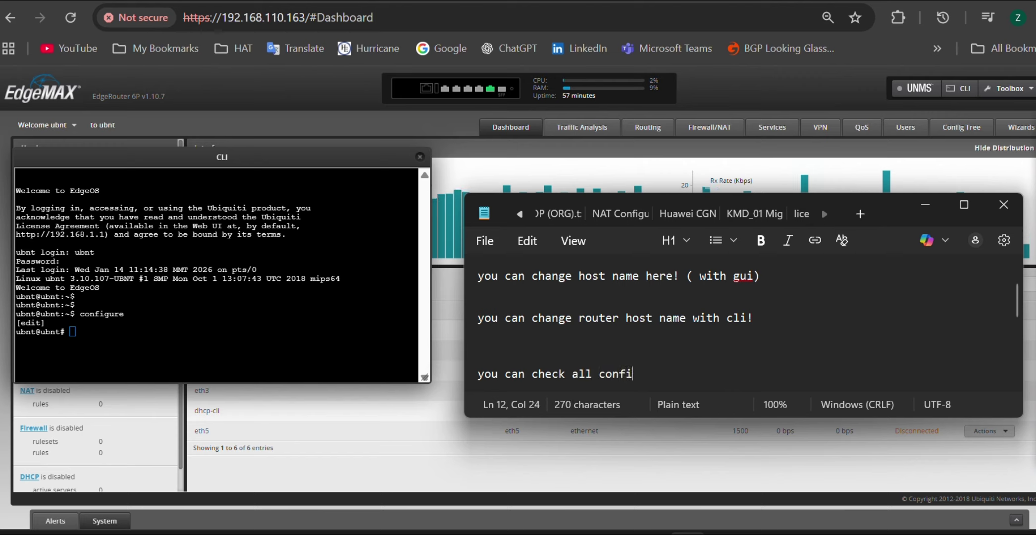
pyautogui.write('g wi')
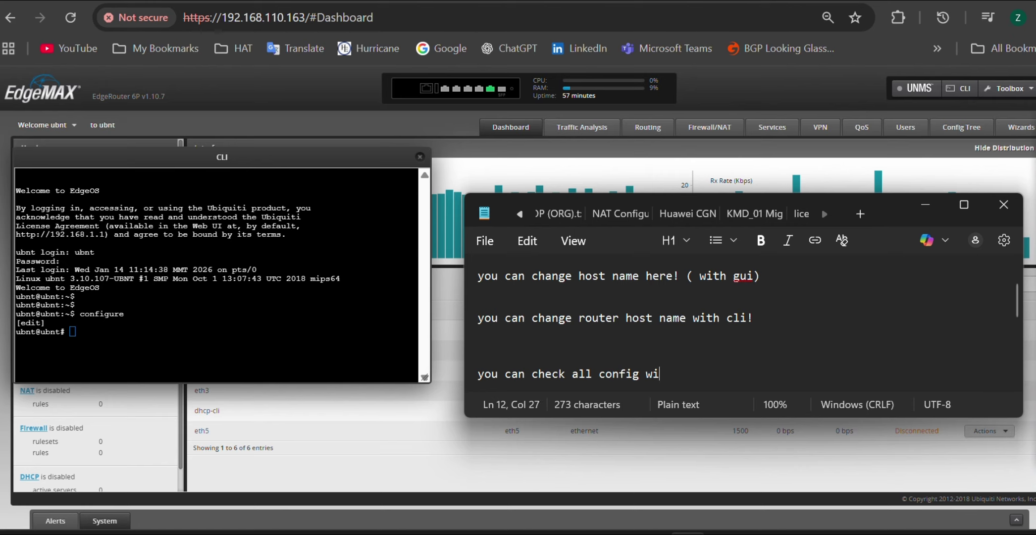
pyautogui.write('th cli!')
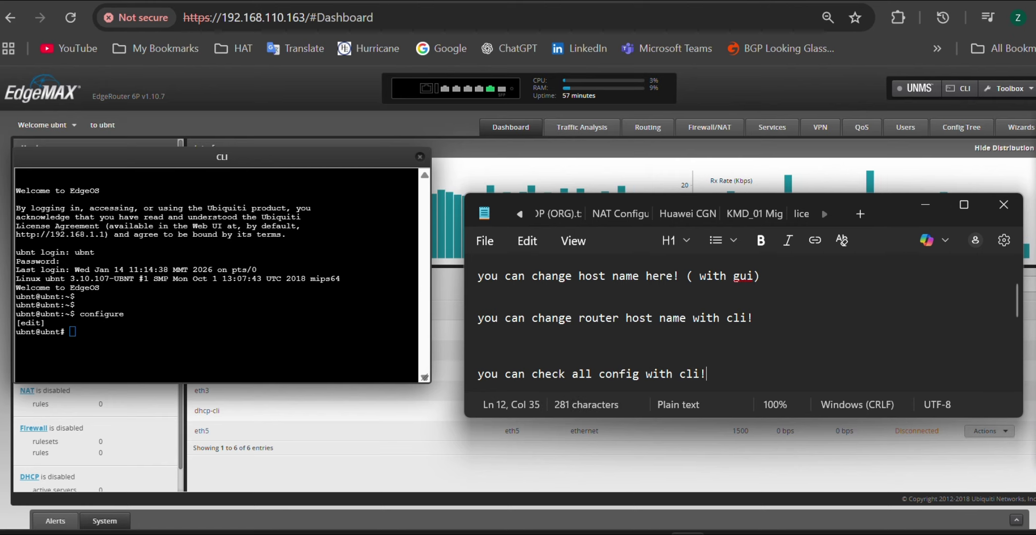
pyautogui.click(254, 345)
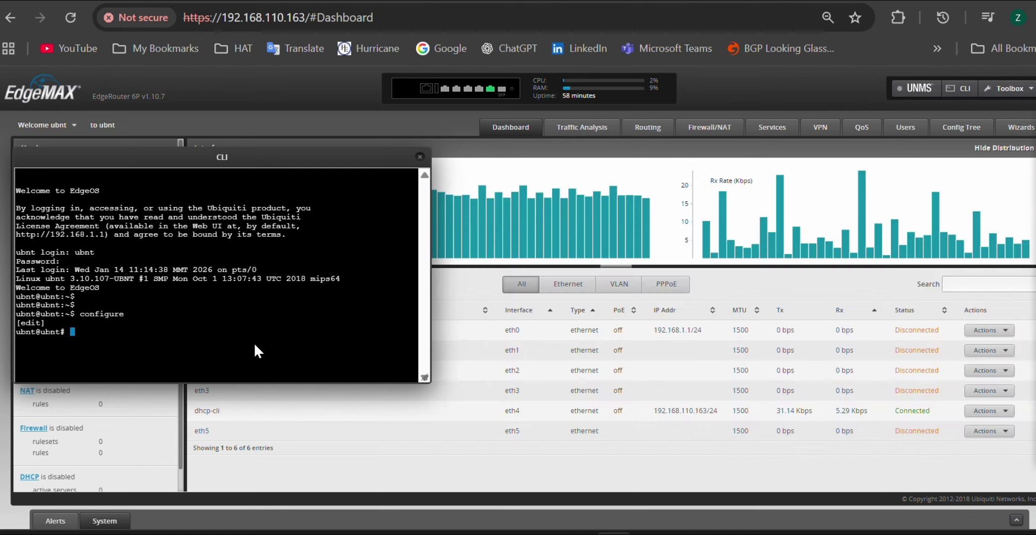
pyautogui.write('show co')
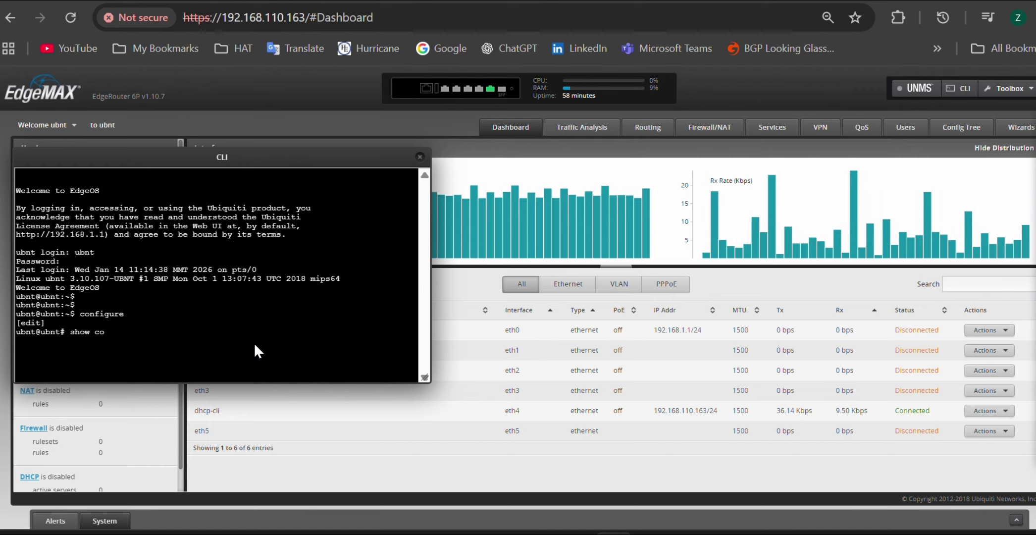
pyautogui.write('nfig')
pyautogui.press('BackSpace')
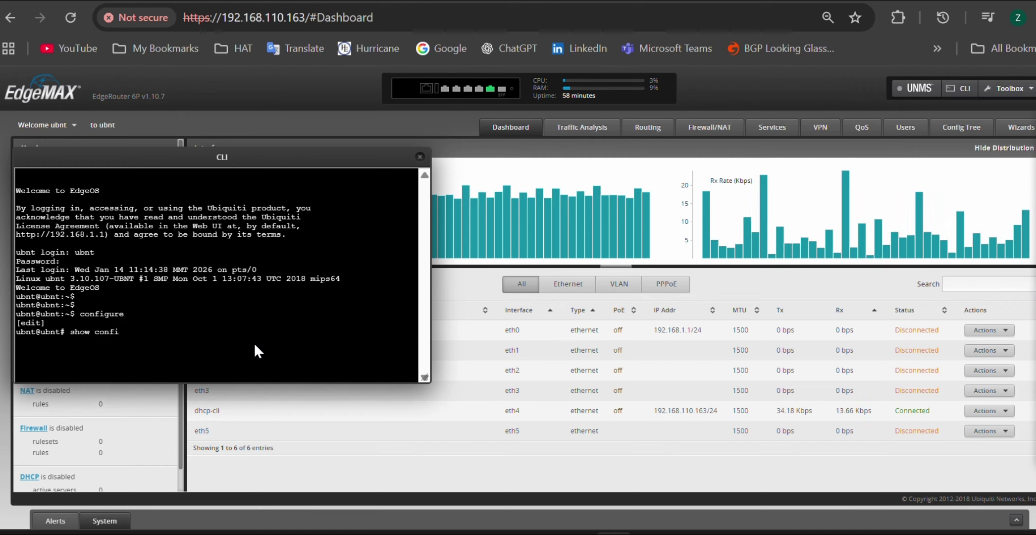
pyautogui.press('BackSpace')
pyautogui.press('BackSpace')
pyautogui.press('BackSpace')
pyautogui.press('BackSpace')
pyautogui.press('BackSpace')
pyautogui.press('BackSpace')
pyautogui.press('BackSpace')
pyautogui.press('BackSpace')
pyautogui.press('BackSpace')
pyautogui.press('BackSpace')
# List the router's configuration in set-command form with "run show configuration commands" from configure mode.
pyautogui.write('ru')
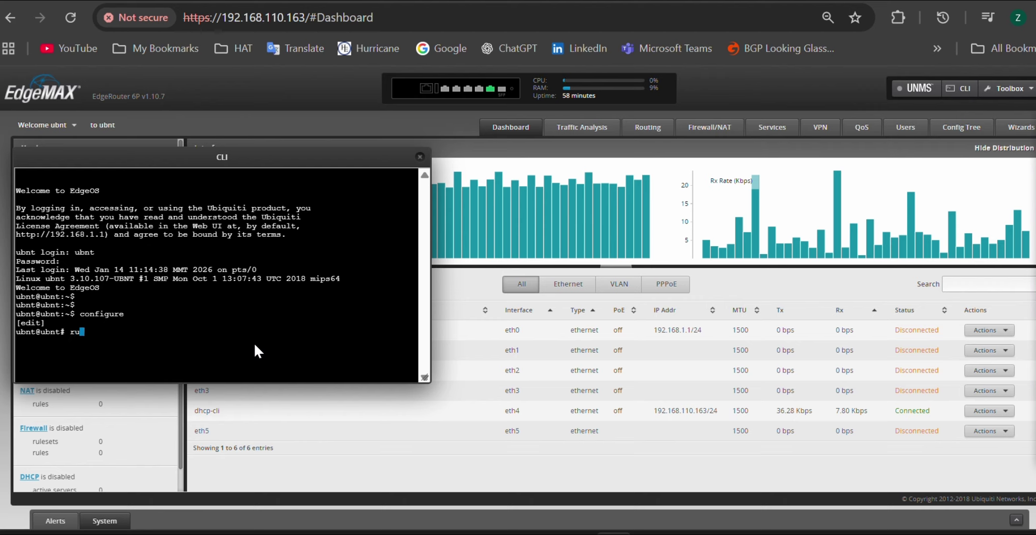
pyautogui.write('n show con')
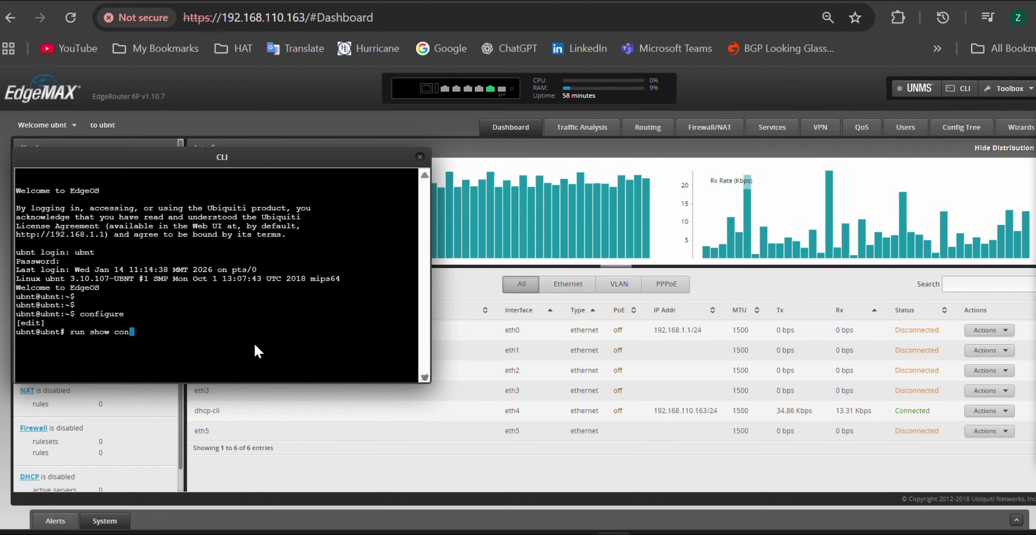
pyautogui.press('Tab')
pyautogui.write('co')
pyautogui.press('Tab')
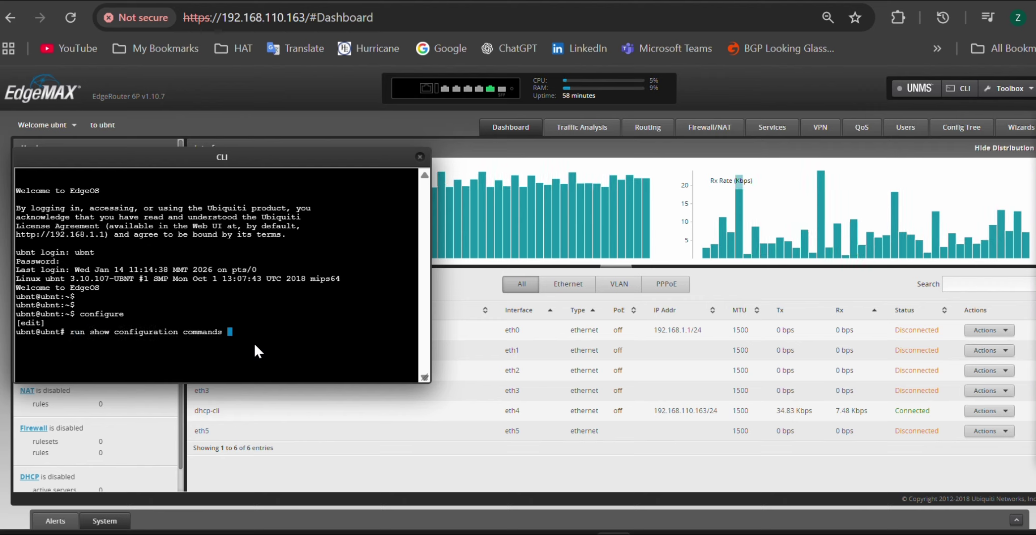
pyautogui.press('Return')
# Page through the whole configuration listing and highlight the "set system name-server 1.1.1.1" line.
pyautogui.press('space')
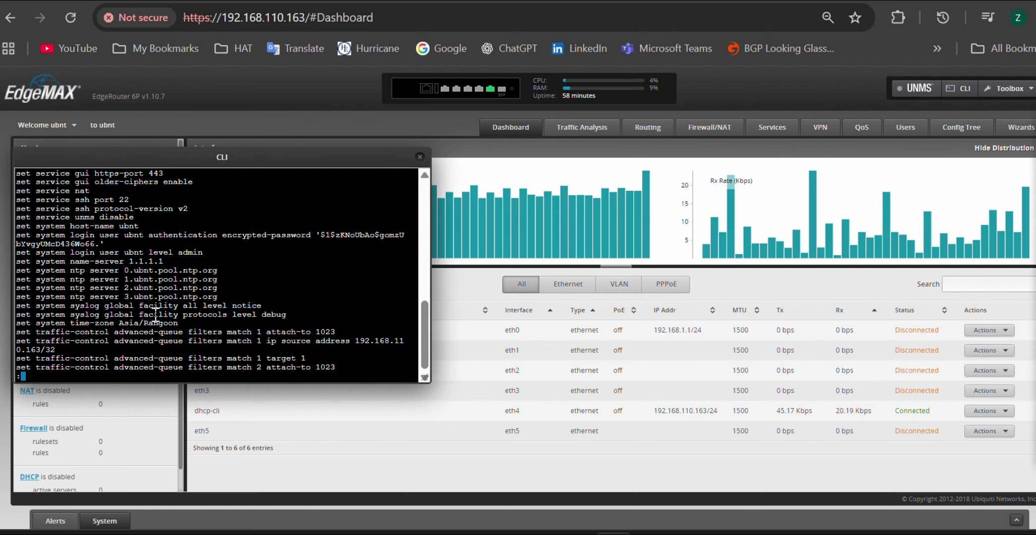
pyautogui.press('space')
pyautogui.scroll(3, 123, 322)
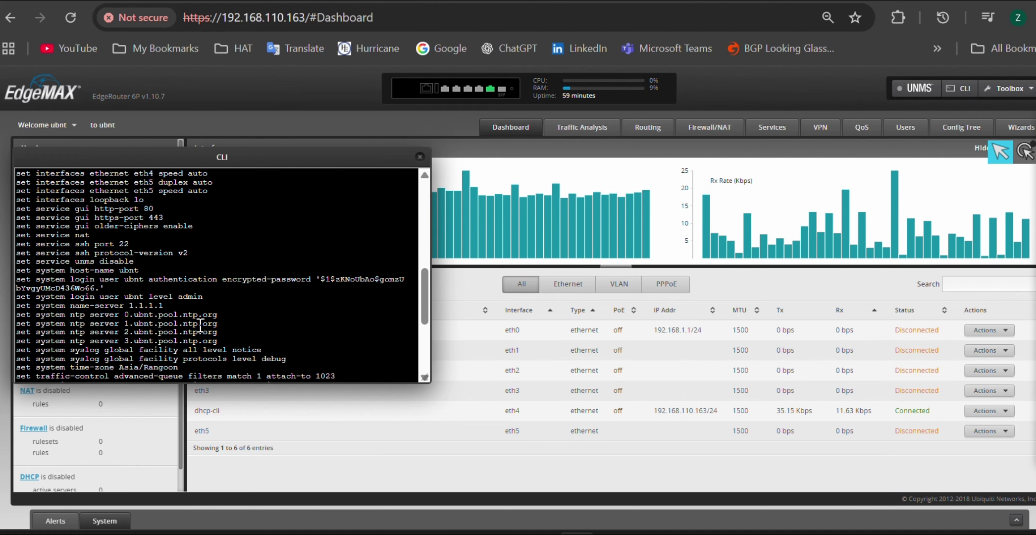
pyautogui.moveTo(172, 306); pyautogui.dragTo(5, 305)
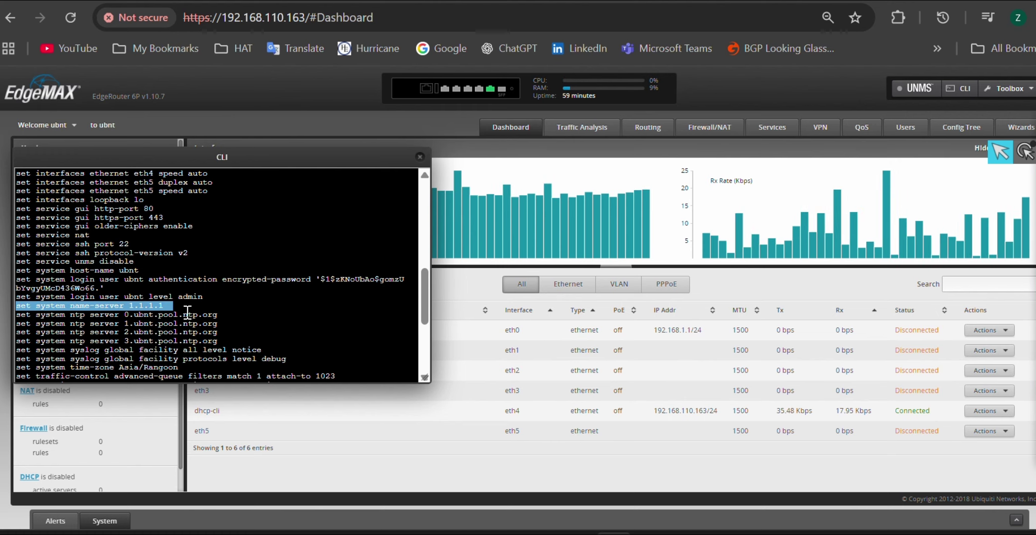
pyautogui.click(267, 303)
pyautogui.scroll(-5, 293, 306)
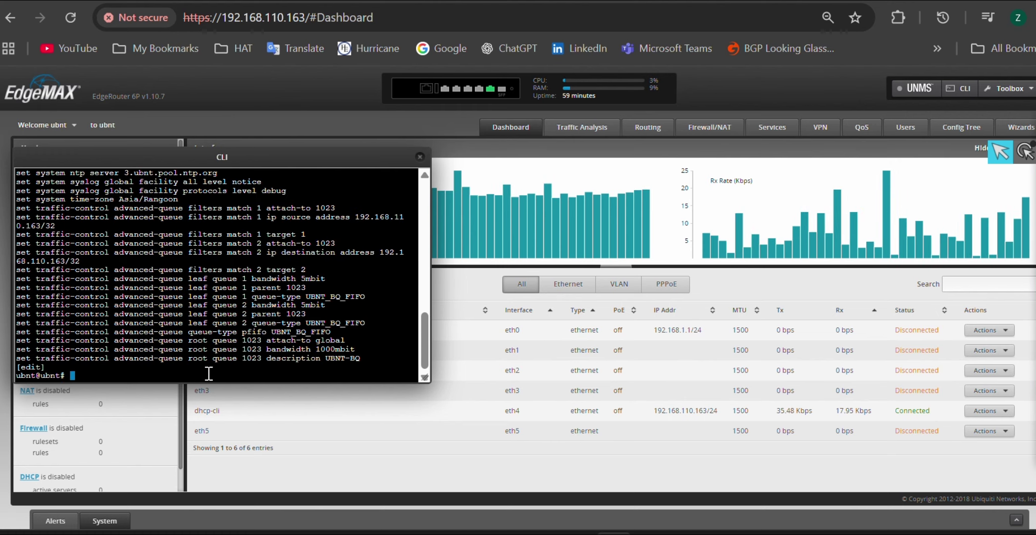
# Add 8.8.8.8 as a system name server with "set system name-server 8.8.8.8".
pyautogui.write('set system name-server ')
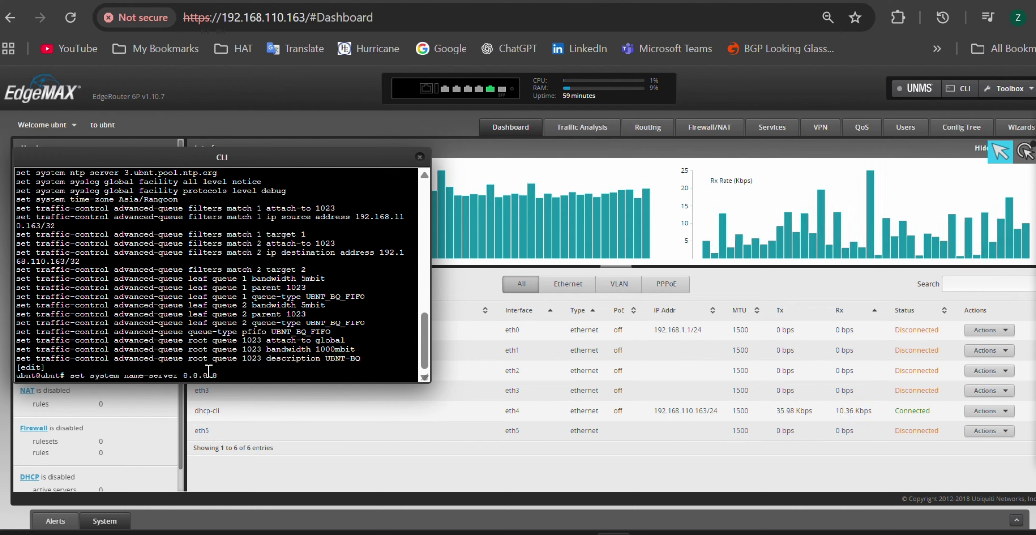
pyautogui.write('8.8.8.8')
pyautogui.press('Return')
pyautogui.press('Return')
pyautogui.press('Return')
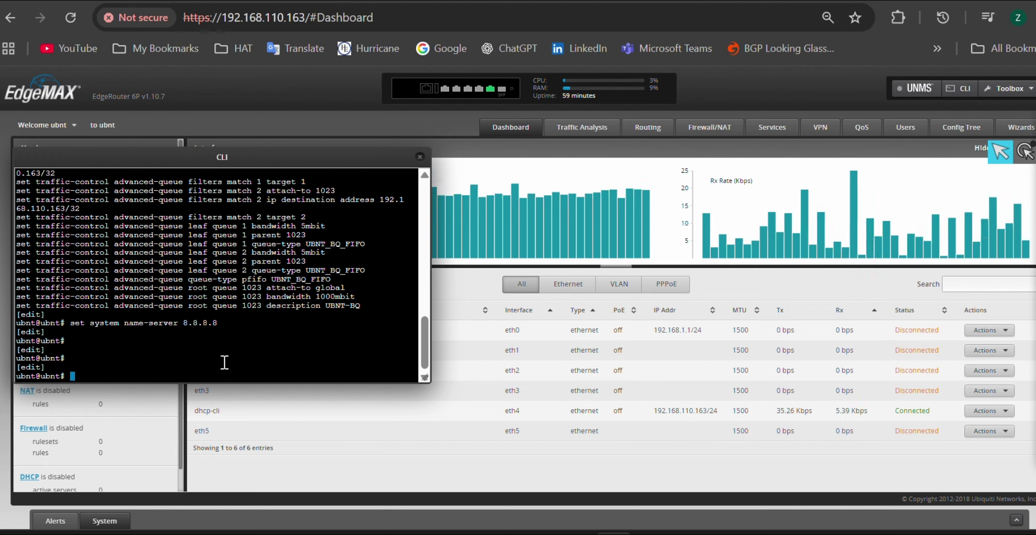
# Rerun "run show configuration commands", page to the system settings, quit the listing and highlight the name-server line.
pyautogui.write('s')
pyautogui.write('run')
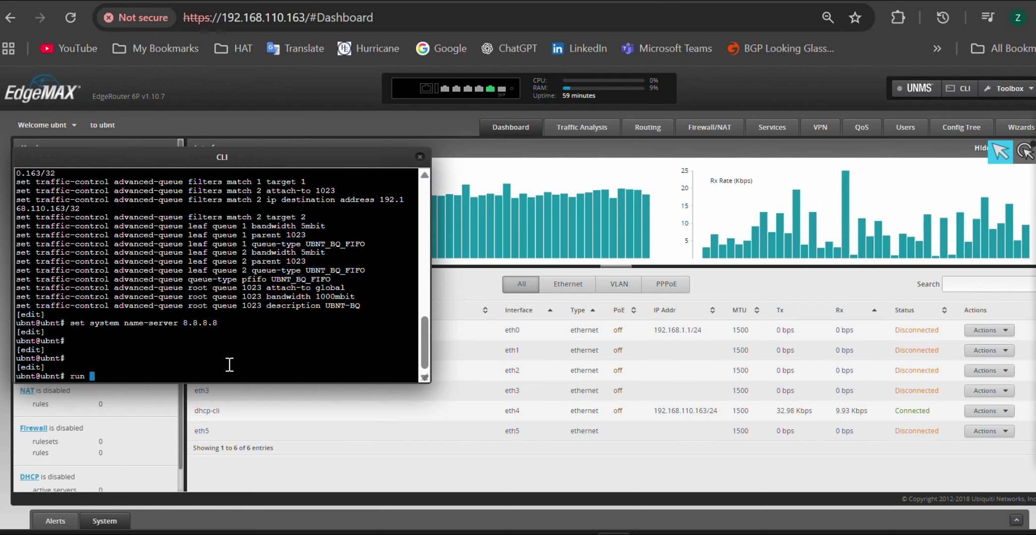
pyautogui.press('BackSpace')
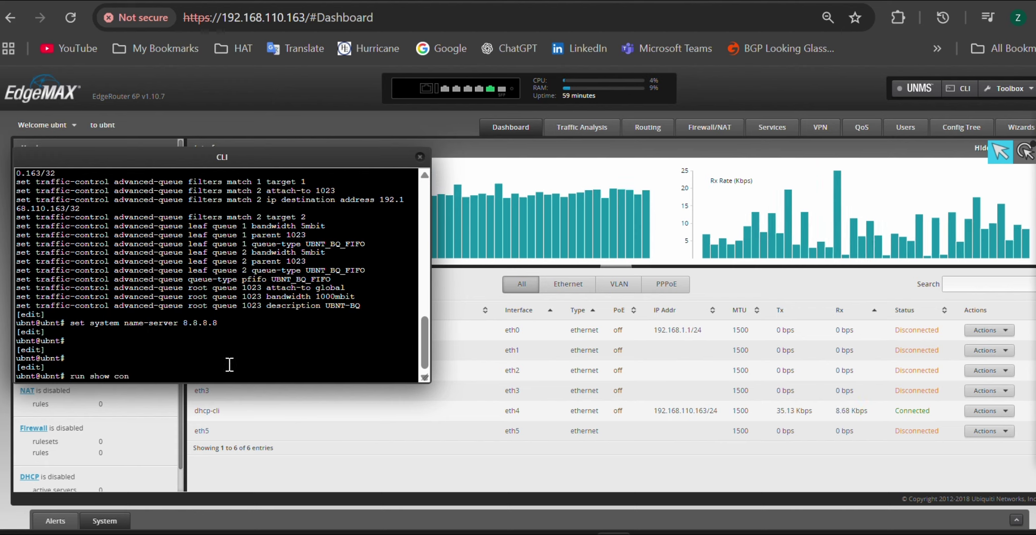
pyautogui.press('Tab')
pyautogui.write('co')
pyautogui.press('Tab')
pyautogui.press('Return')
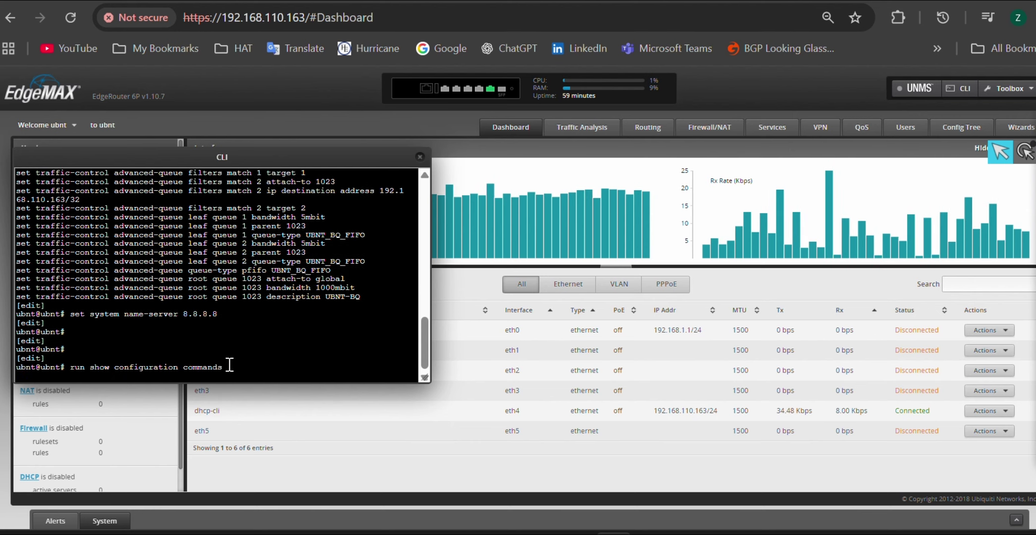
pyautogui.press('space')
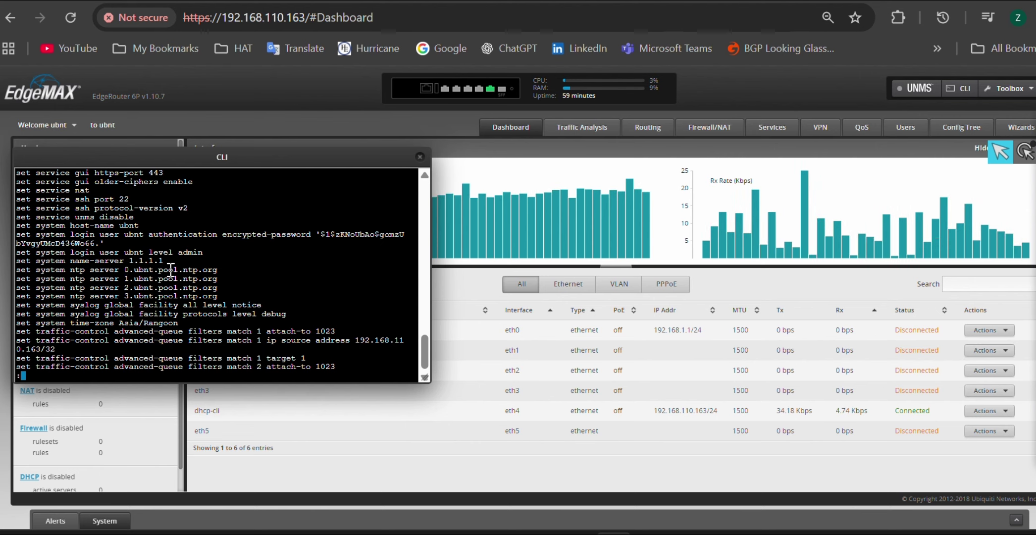
pyautogui.press('q')
pyautogui.moveTo(163, 244); pyautogui.dragTo(12, 242)
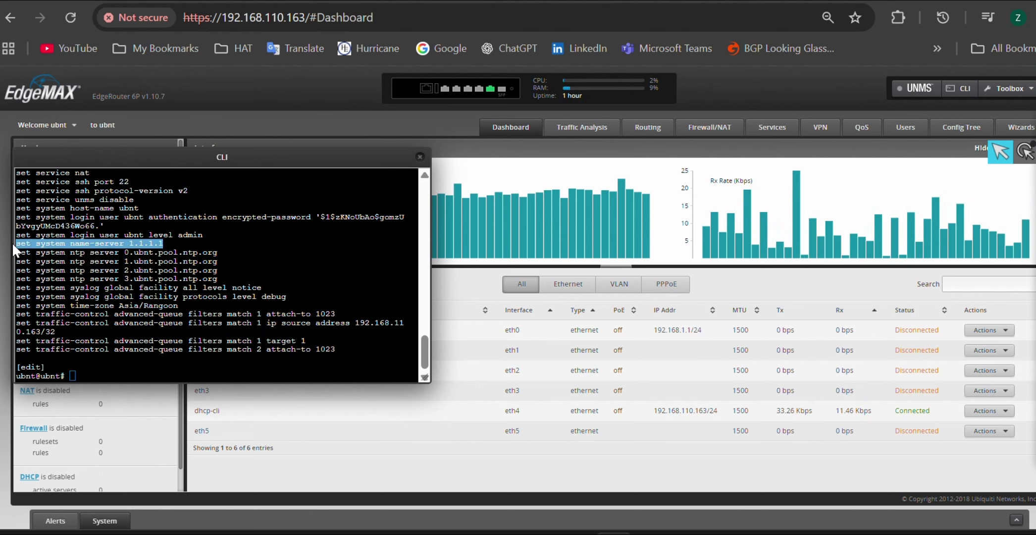
# Switch to the Notepad note and add the line "now need to commit to apply config!" below the check-config line.
pyautogui.moveTo(688, 527)
pyautogui.click(641, 418)
pyautogui.press('Return')
pyautogui.press('Return')
pyautogui.press('Return')
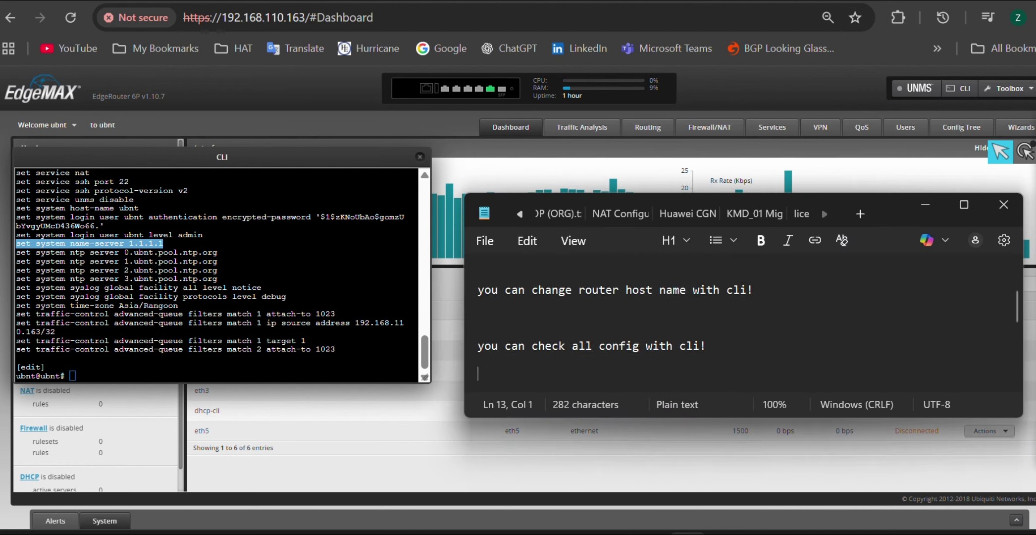
pyautogui.write('now ')
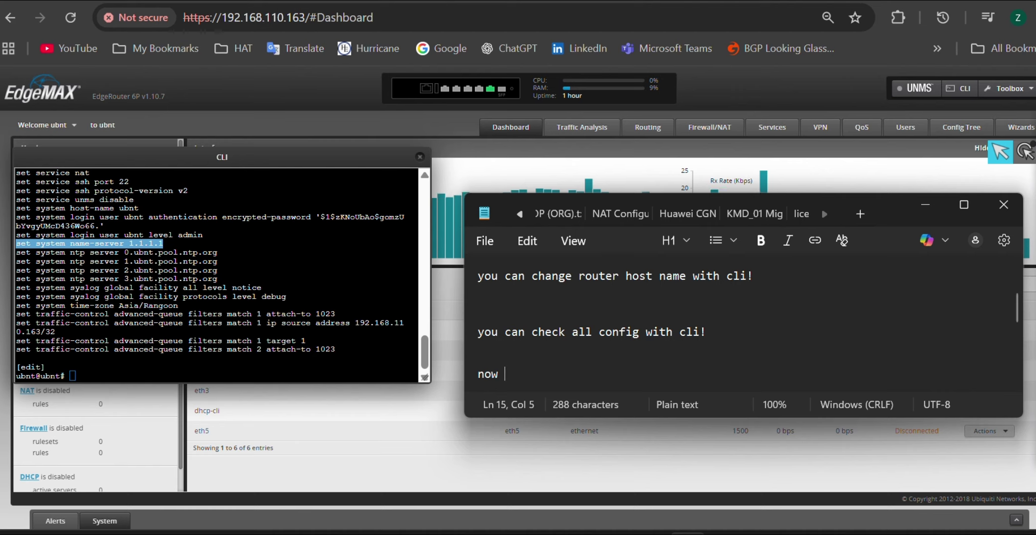
pyautogui.write('need to')
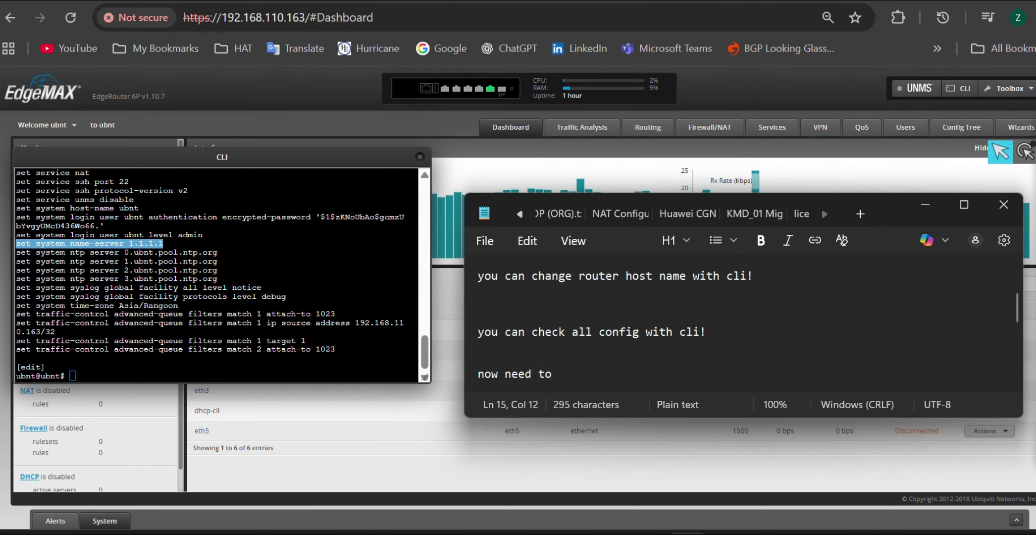
pyautogui.write(' commit to')
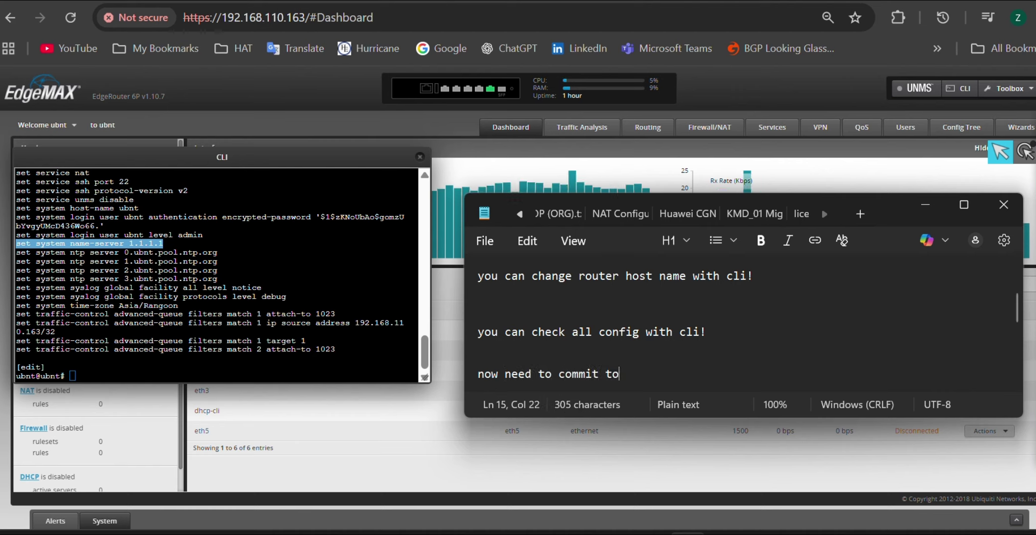
pyautogui.write(' apply con')
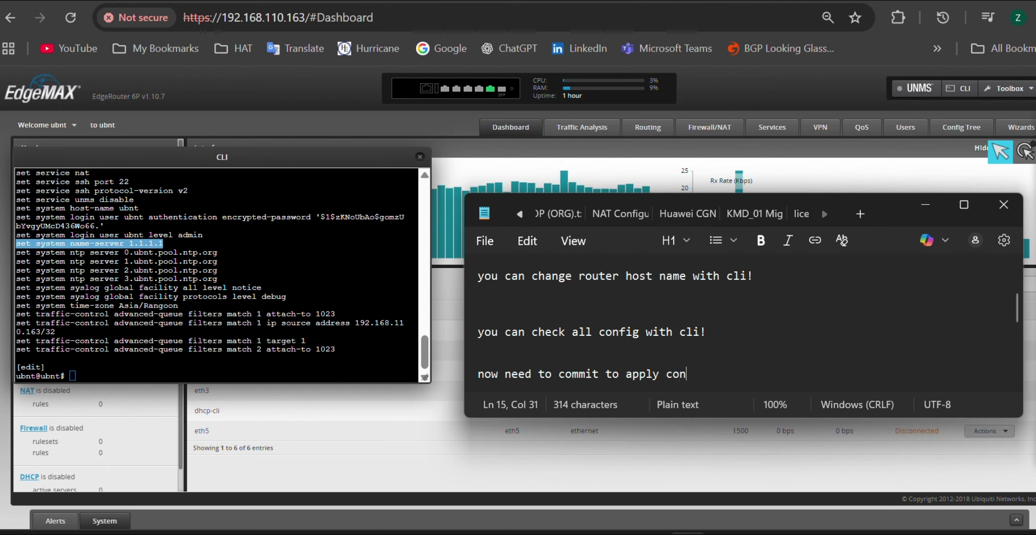
pyautogui.write('fig!')
pyautogui.moveTo(791, 379); pyautogui.dragTo(450, 366)
pyautogui.click(747, 375)
# Return to the router's CLI, commit the configuration change and refresh the web interface.
pyautogui.click(280, 280)
pyautogui.write('c')
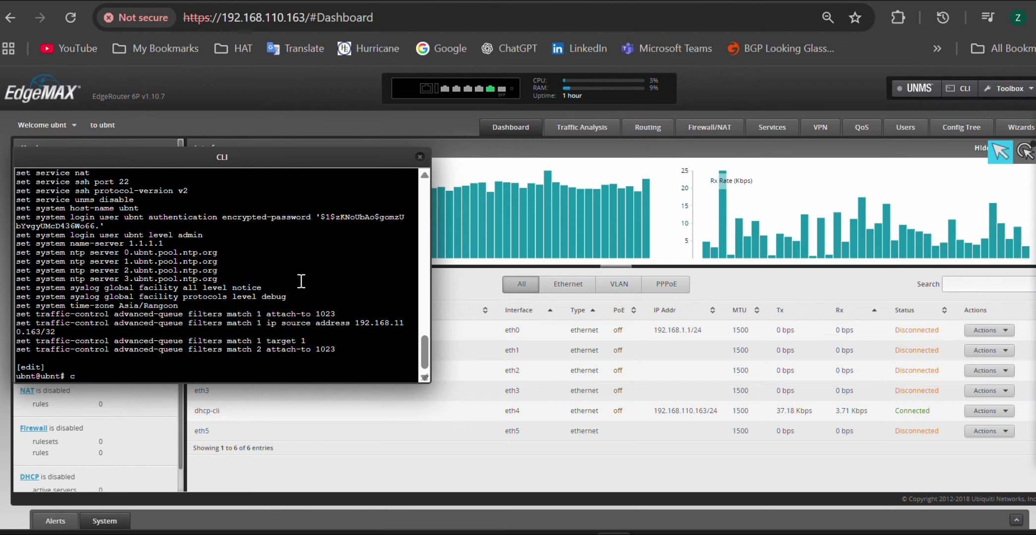
pyautogui.write('ommi')
pyautogui.press('Tab')
pyautogui.write('t')
pyautogui.press('Return')
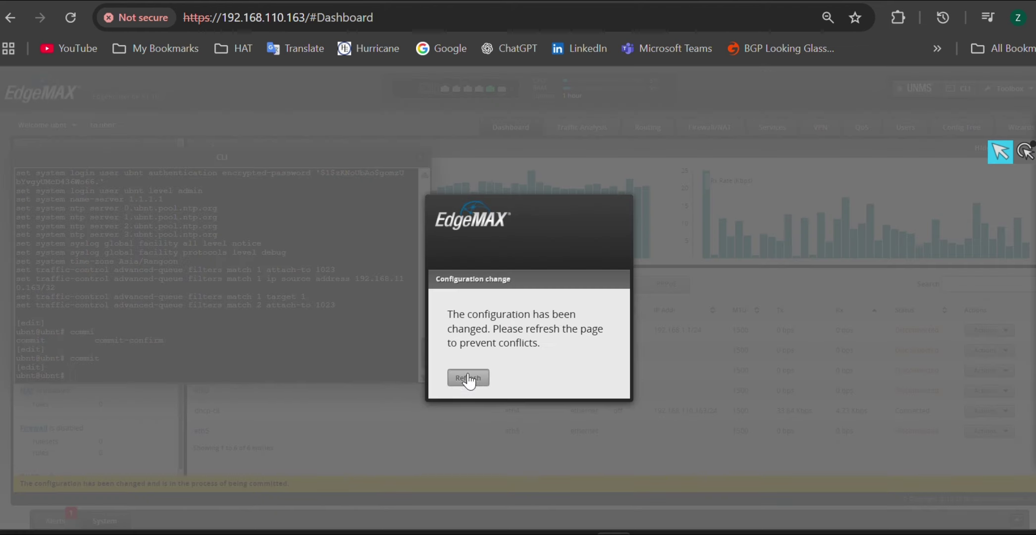
pyautogui.click(468, 376)
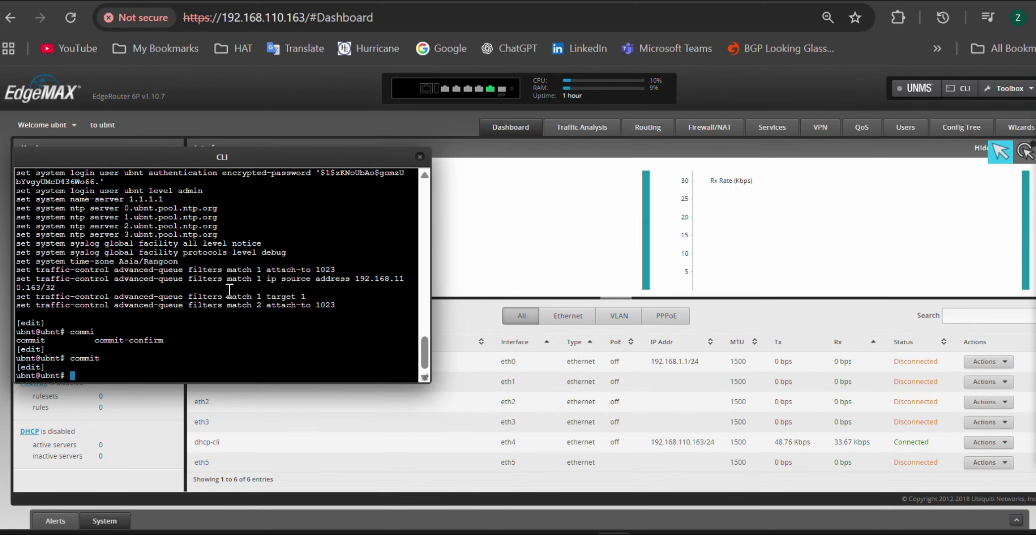
# List the committed configuration with "run show configuration commands".
pyautogui.press('Return')
pyautogui.press('Return')
pyautogui.press('Return')
pyautogui.press('Return')
pyautogui.write('run s')
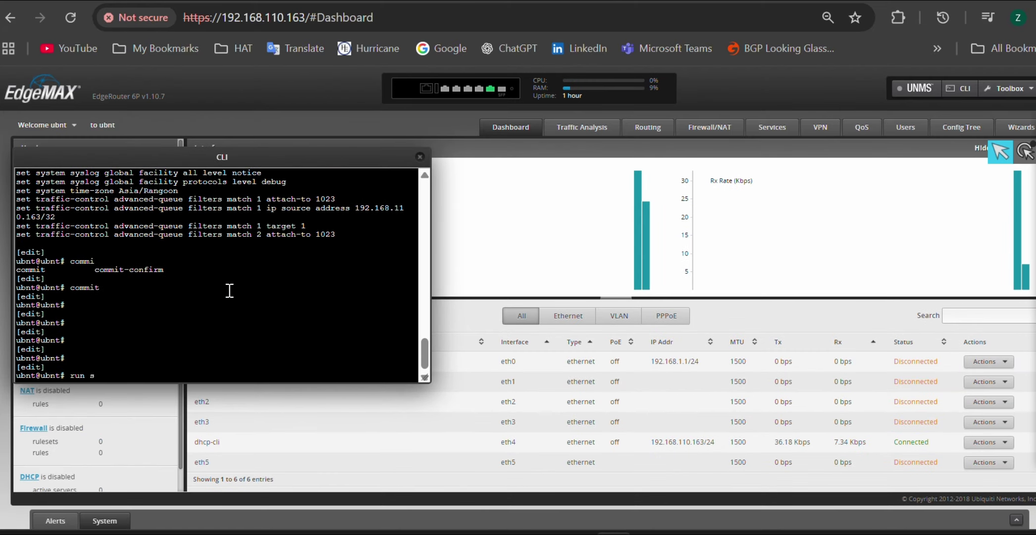
pyautogui.write('how configuration ')
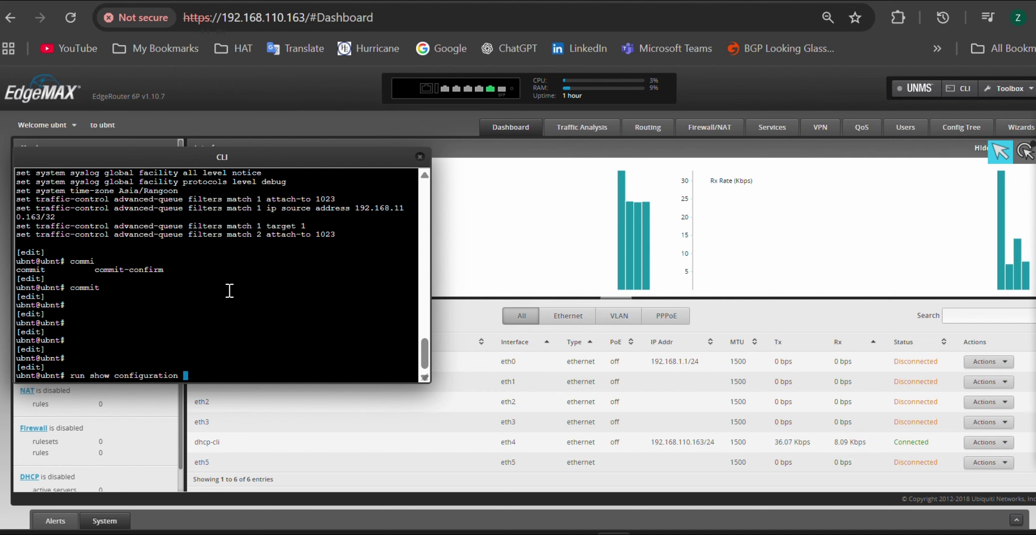
pyautogui.write('commands')
pyautogui.press('Return')
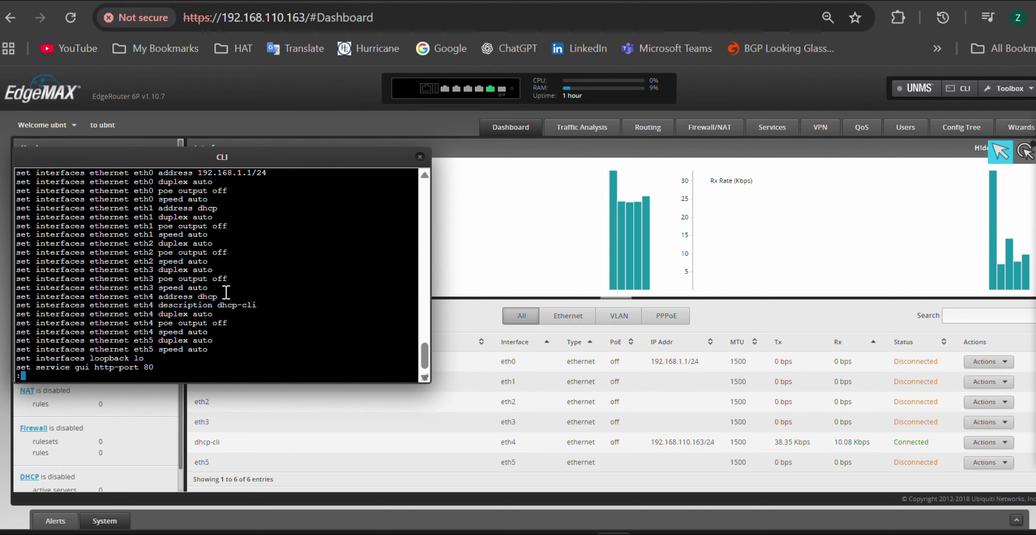
# Page to the system settings in the listing and mark the "set system name-server 8.8.8.8" line with an arrow.
pyautogui.press('space')
pyautogui.moveTo(173, 270); pyautogui.dragTo(9, 269)
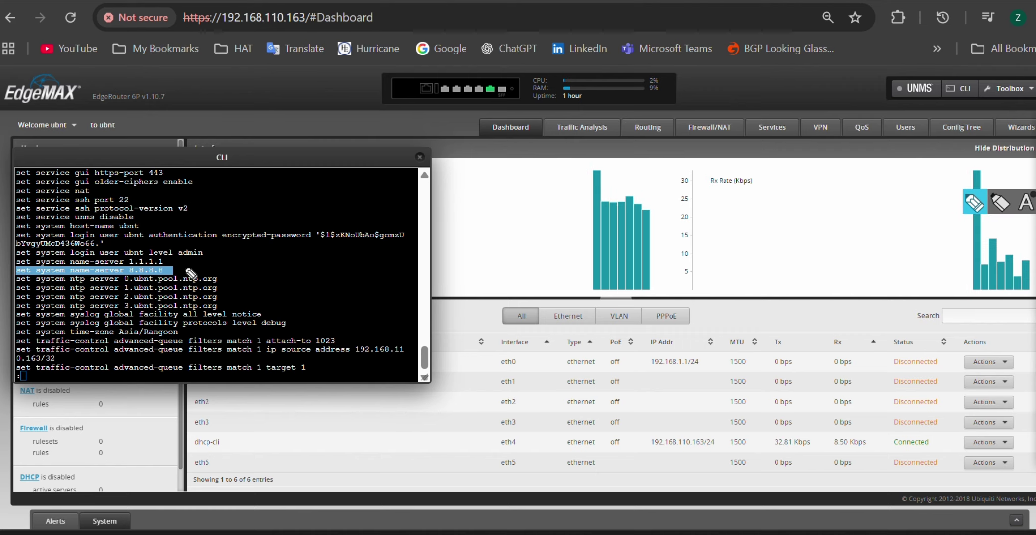
pyautogui.moveTo(192, 267); pyautogui.dragTo(179, 268)
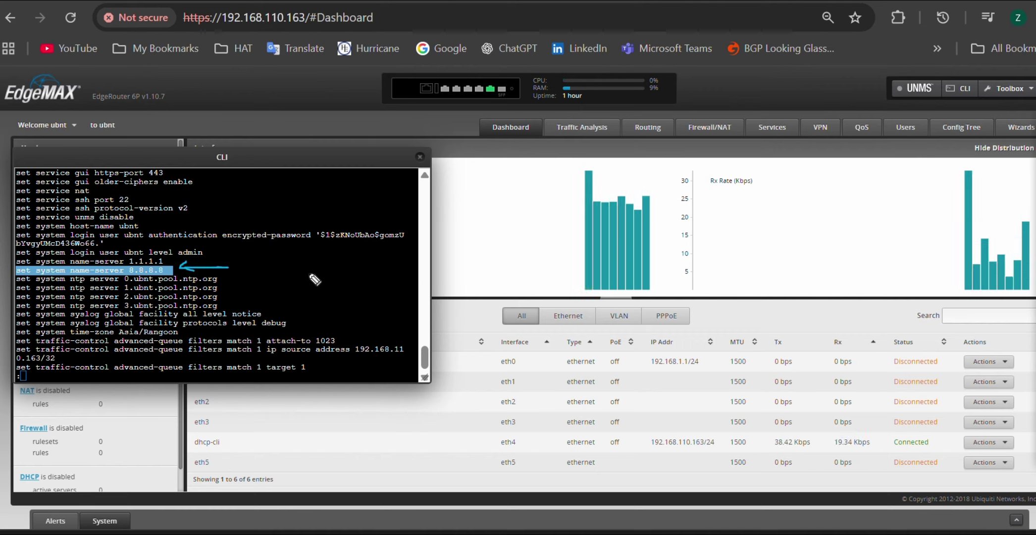
# Switch to the Notepad note, add the line "now changed!" below the commit line, and minimize the note.
pyautogui.moveTo(1000, 151)
pyautogui.hotkey('alt', 'Tab')
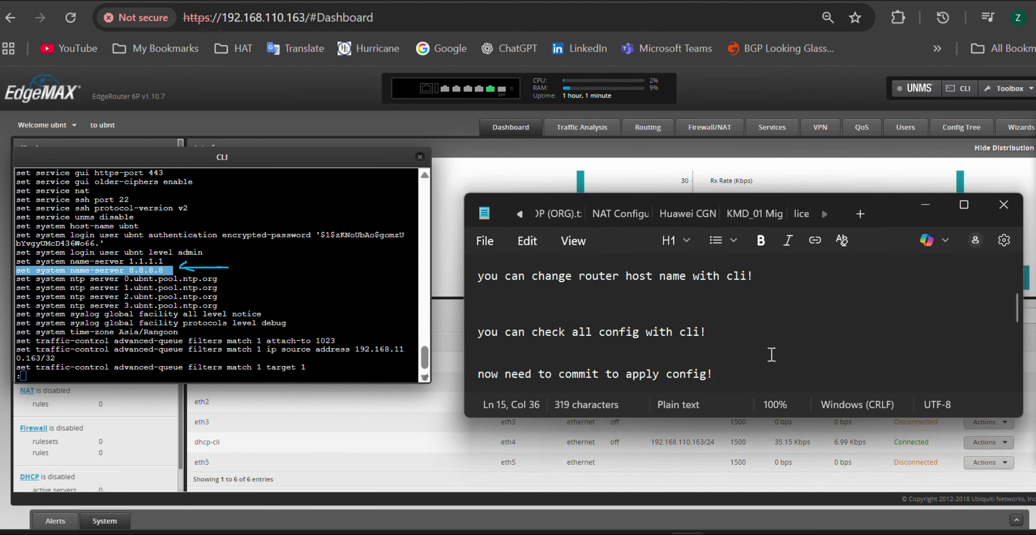
pyautogui.press('Return')
pyautogui.press('Return')
pyautogui.write('n')
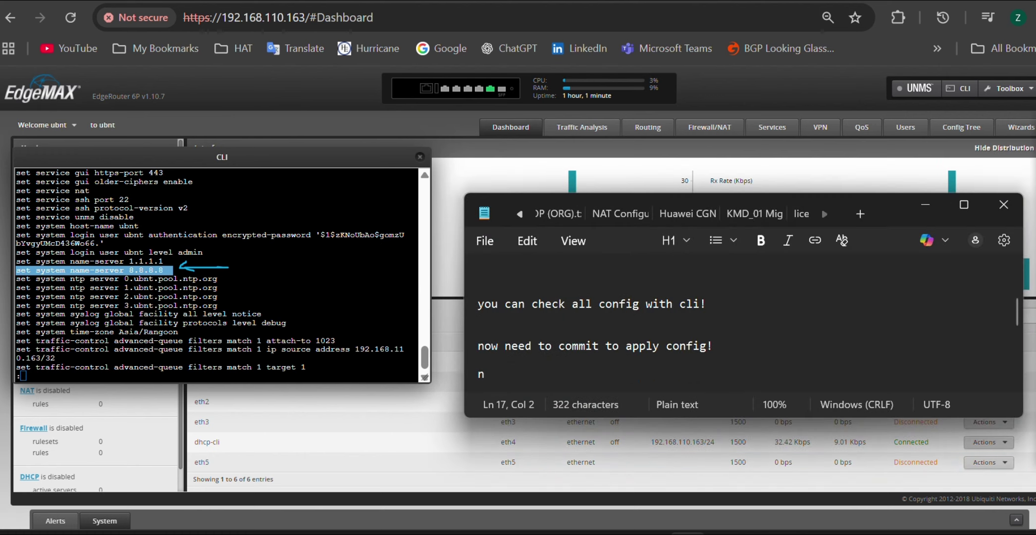
pyautogui.write('ow changed!')
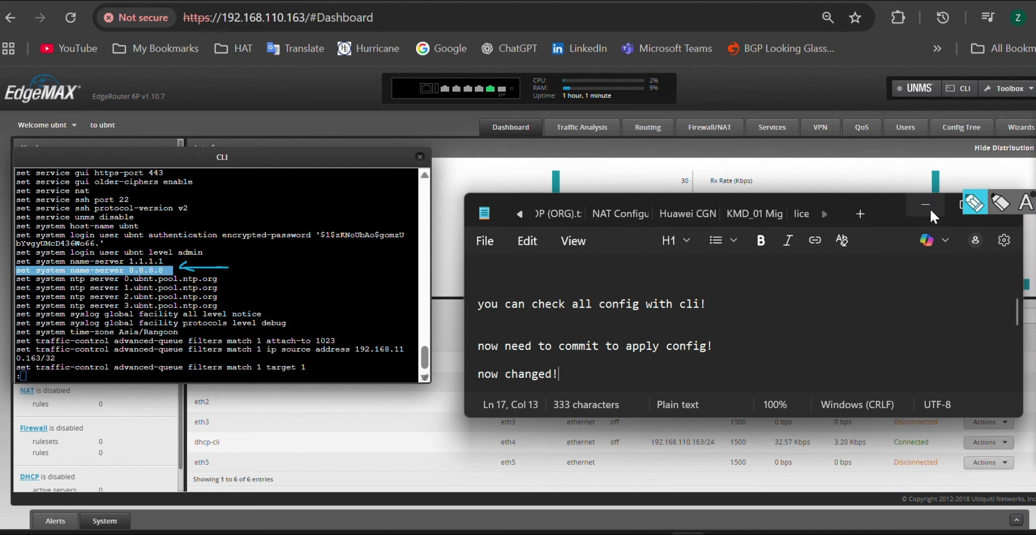
pyautogui.click(925, 205)
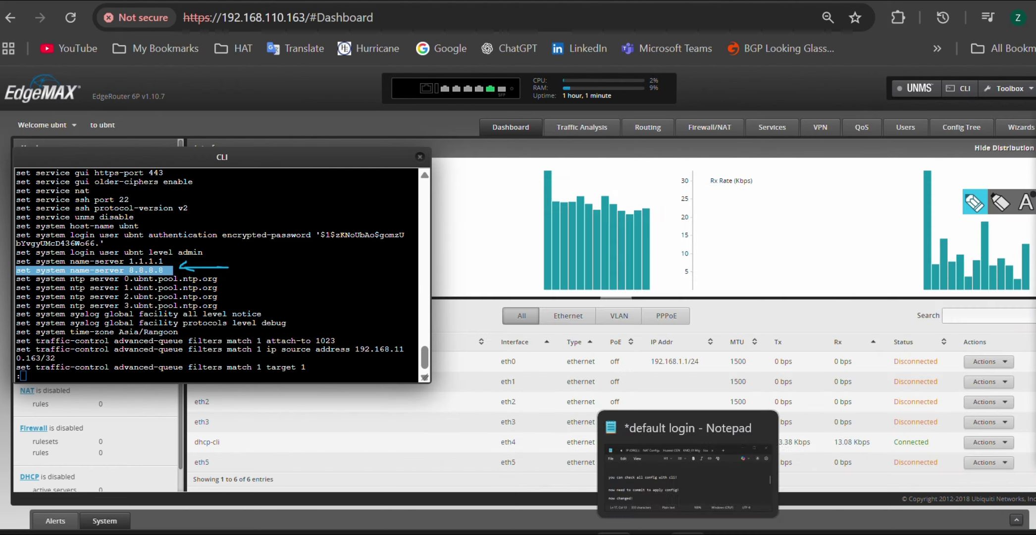
# Bring the note back and add the line "Pls subscribe my account and follow to see new videos" below "now changed!".
pyautogui.click(688, 465)
pyautogui.press('Return')
pyautogui.press('Return')
pyautogui.press('Return')
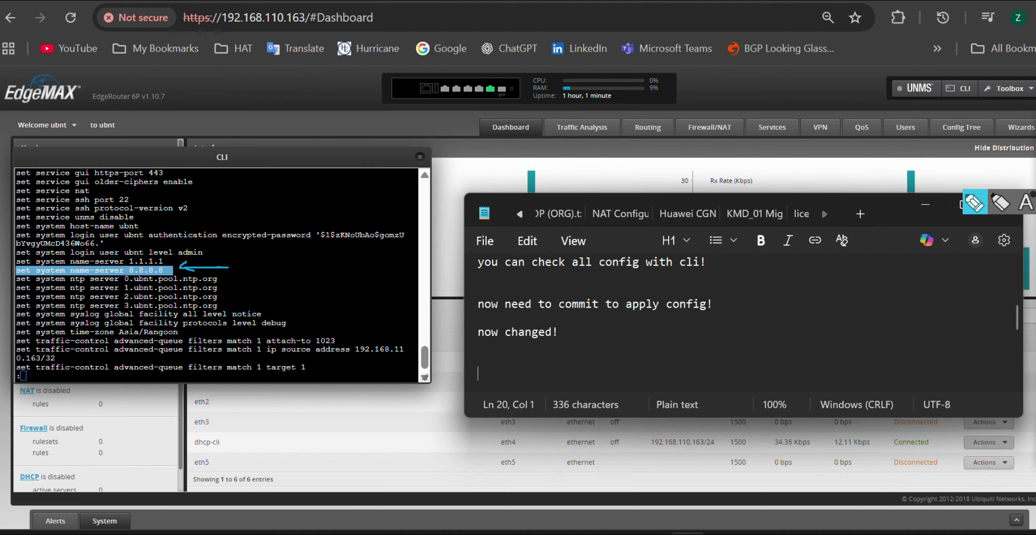
pyautogui.click(668, 352)
pyautogui.write('P')
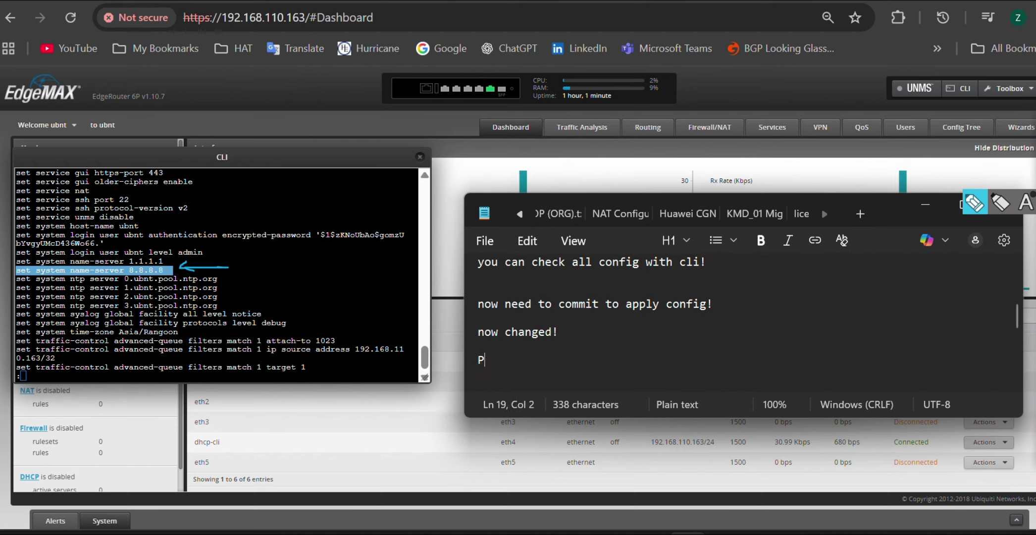
pyautogui.write('ls subscribe my')
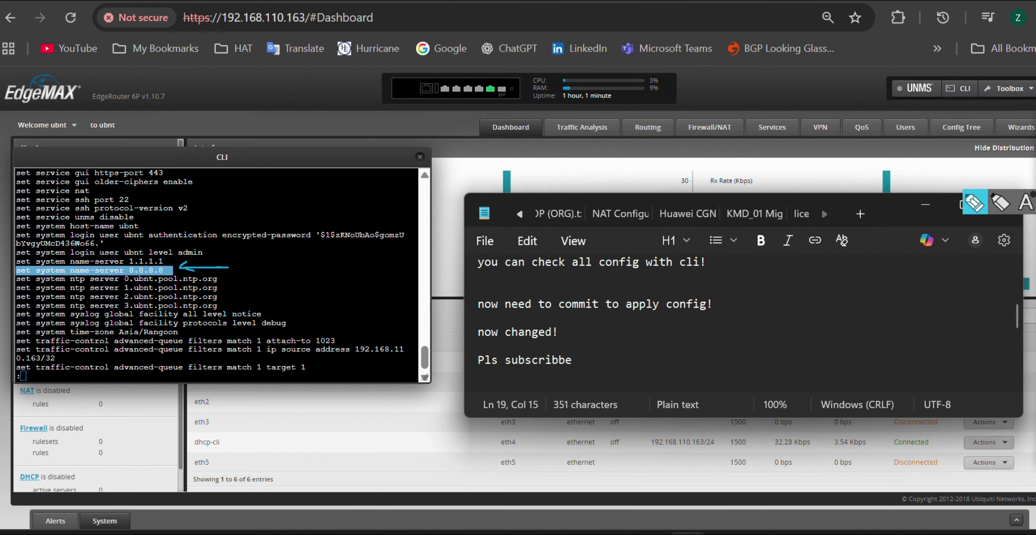
pyautogui.write(' account and ')
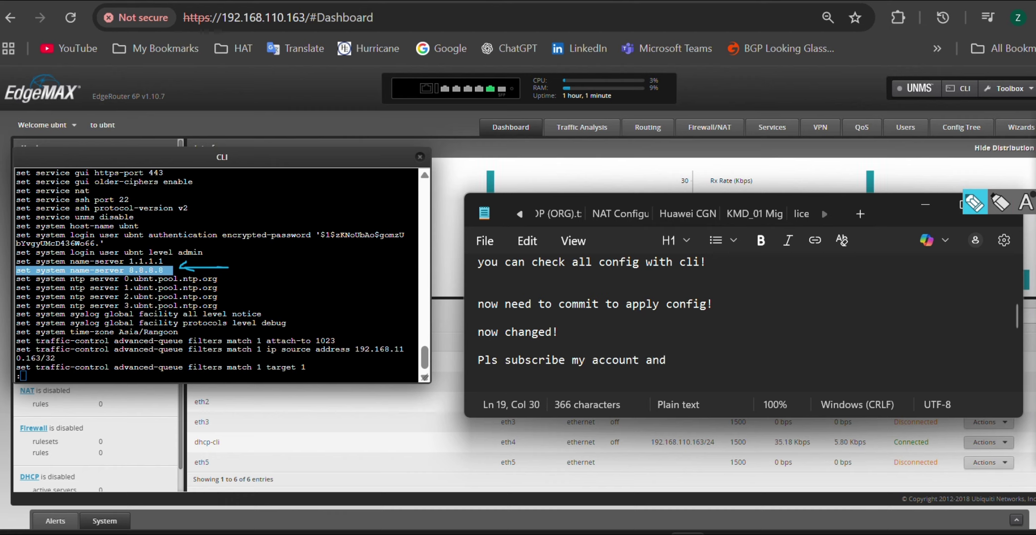
pyautogui.write('follow')
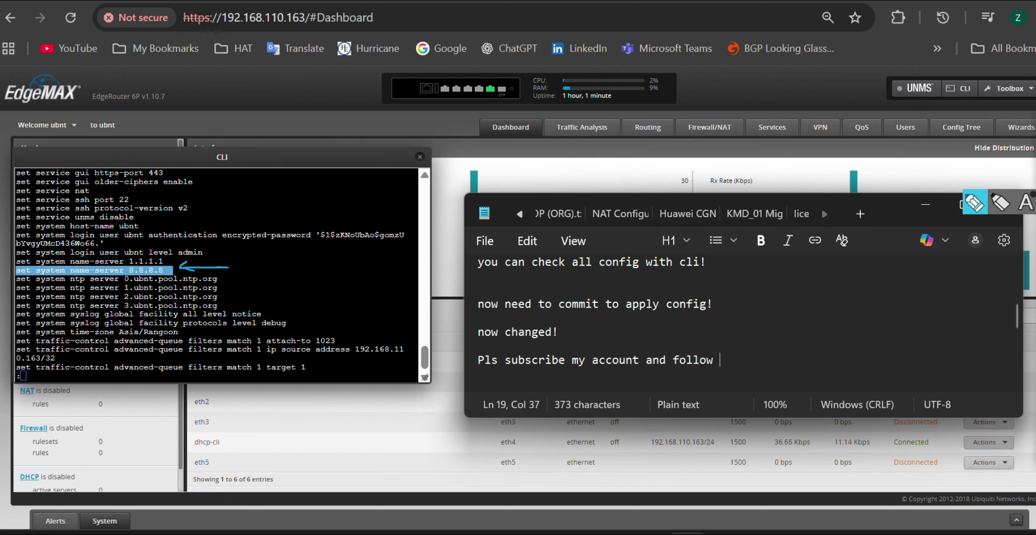
pyautogui.write(' to see next')
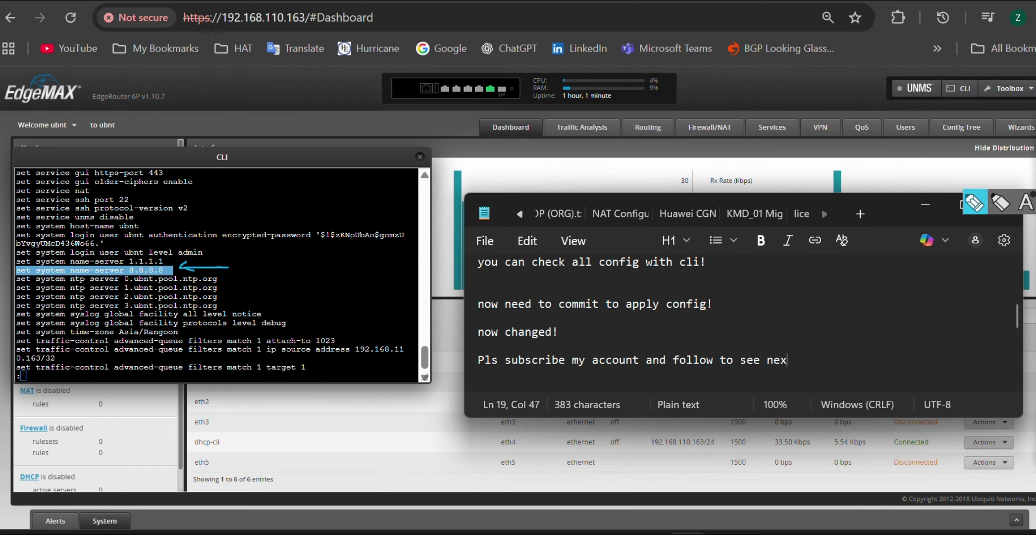
pyautogui.press('BackSpace')
pyautogui.press('BackSpace')
pyautogui.write('w videos.!')
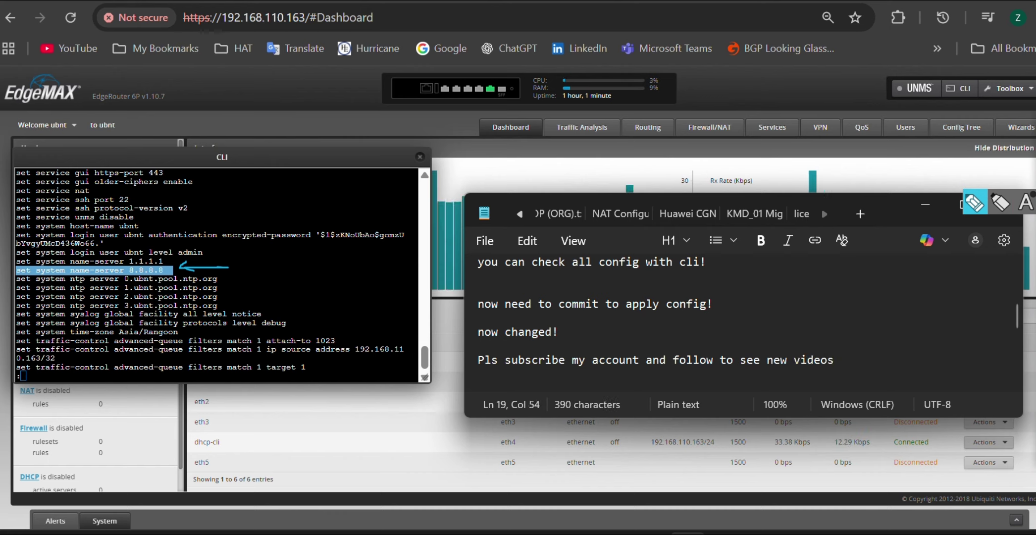